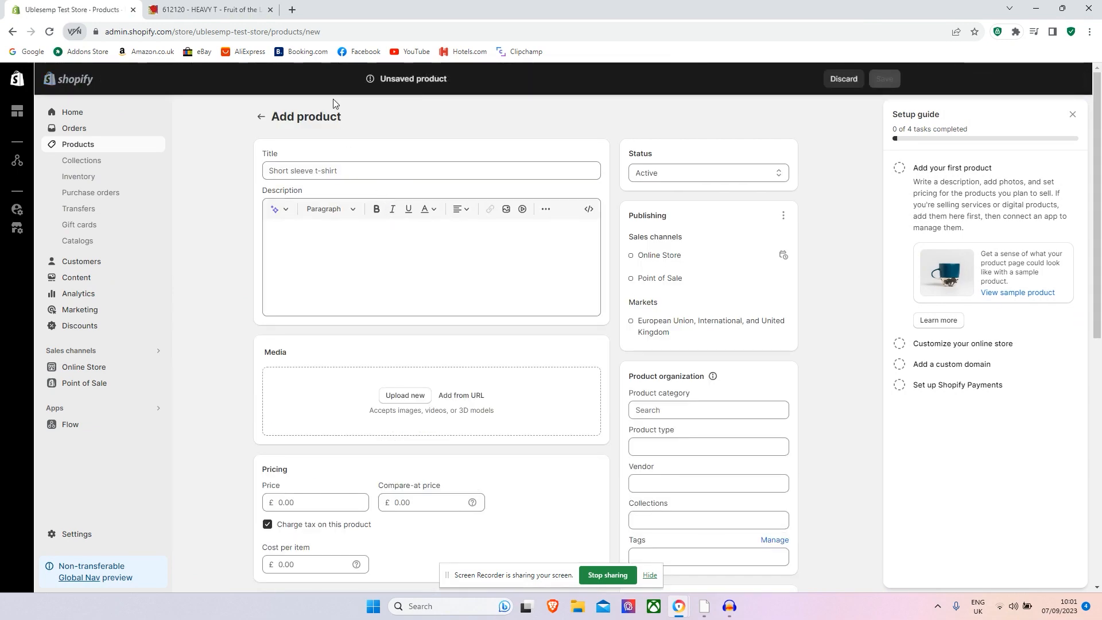
# - Copy the HEAVY T product name from the Fruit of the Loom page into the new Shopify product's title
pyautogui.click(210, 10)
pyautogui.moveTo(251, 106)
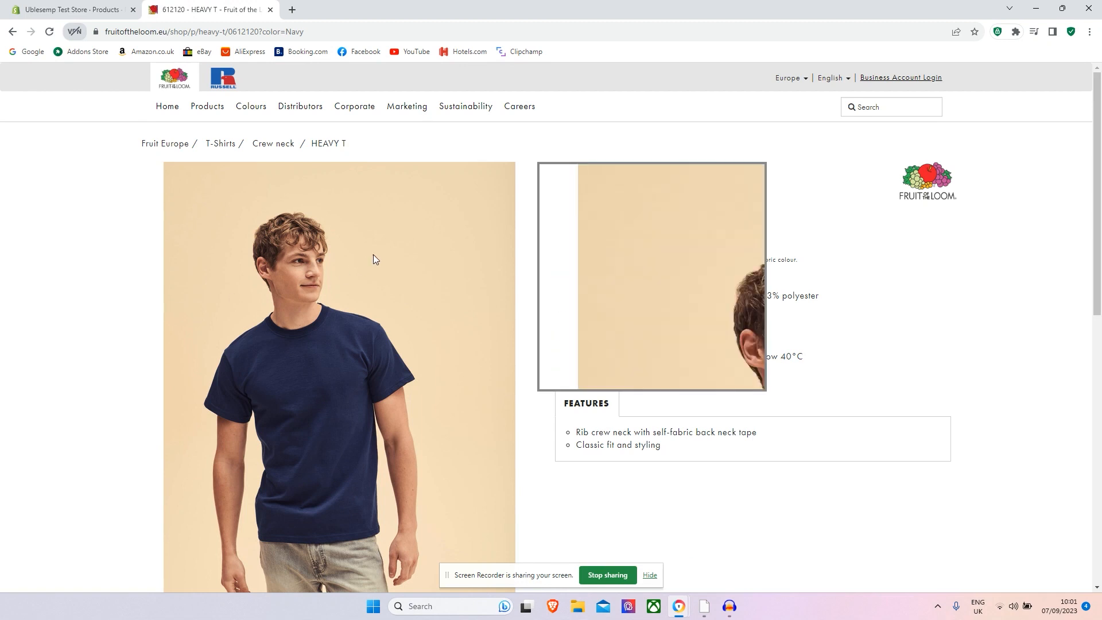
pyautogui.moveTo(623, 172); pyautogui.dragTo(561, 171)
pyautogui.rightClick(559, 171)
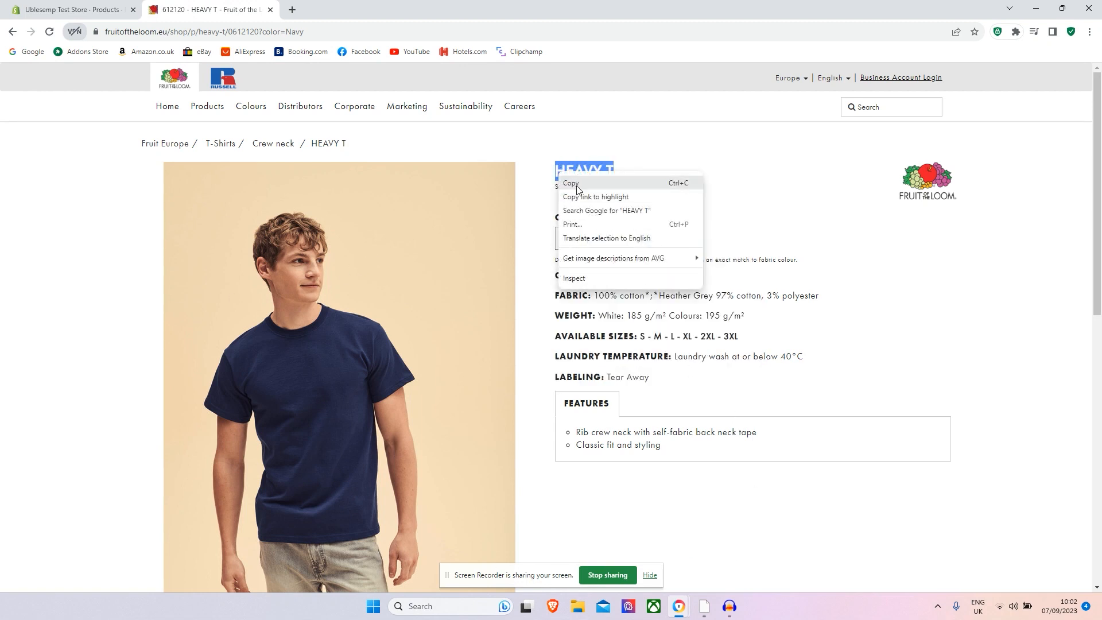
pyautogui.click(574, 182)
pyautogui.click(67, 8)
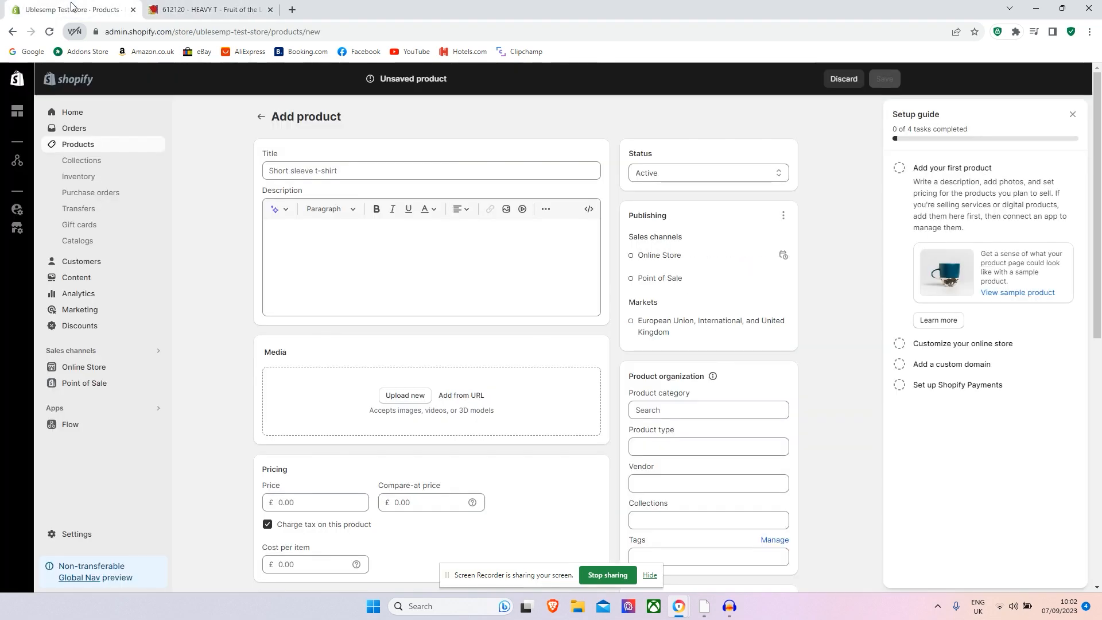
pyautogui.click(309, 171)
pyautogui.rightClick(309, 172)
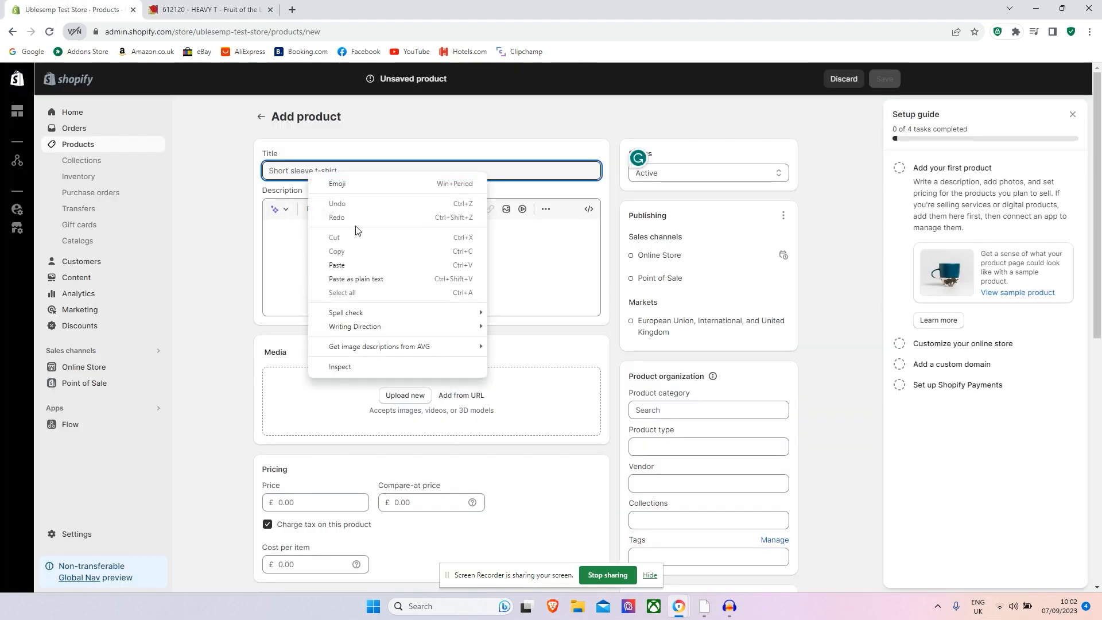
pyautogui.click(356, 265)
# - Copy the two feature bullets from the Fruit of the Loom page into the Shopify product description
pyautogui.click(210, 9)
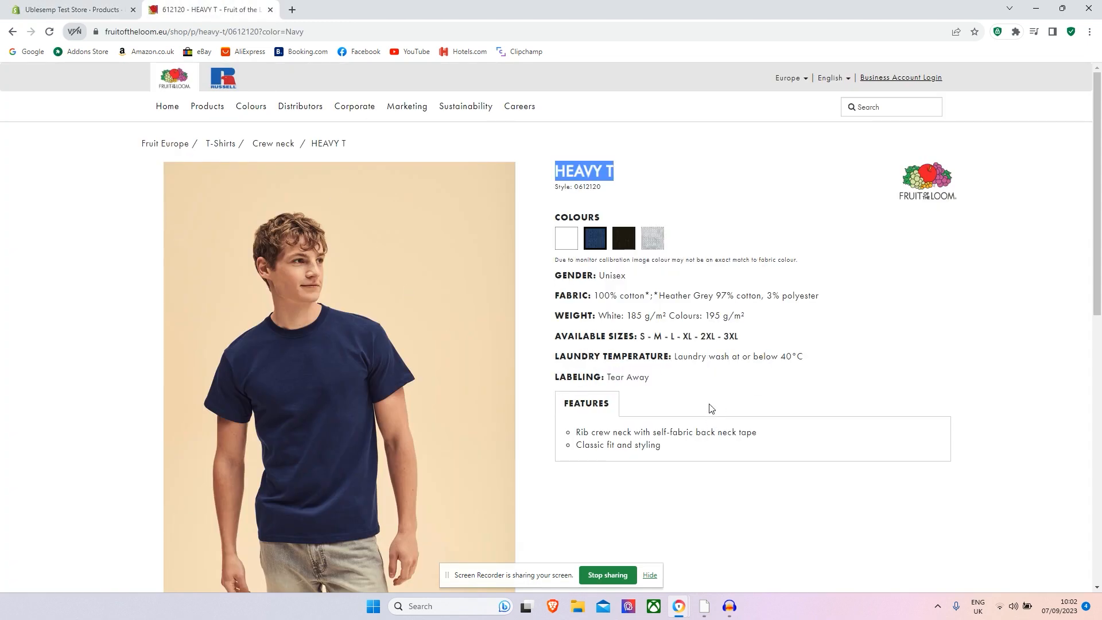
pyautogui.scroll(-1, 711, 408)
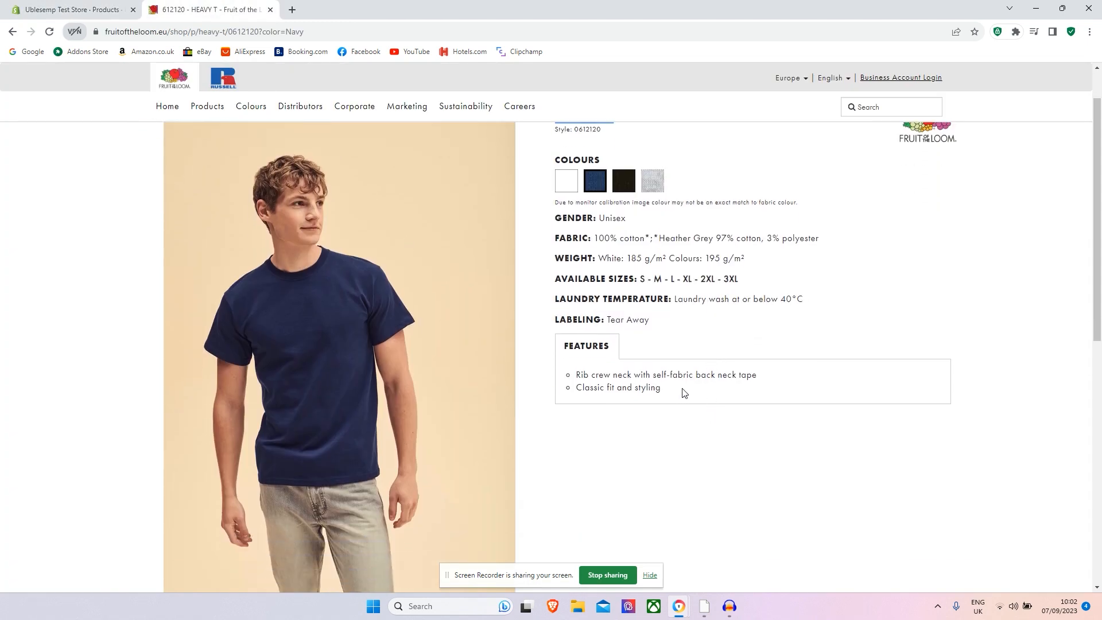
pyautogui.moveTo(683, 393); pyautogui.dragTo(573, 382)
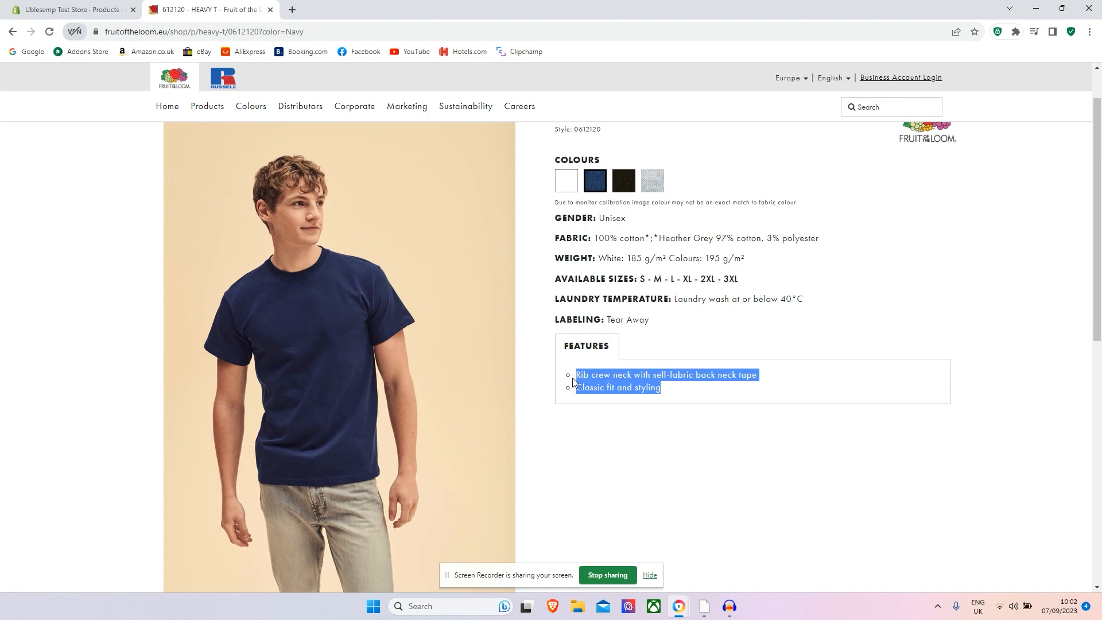
pyautogui.rightClick(620, 375)
pyautogui.click(630, 392)
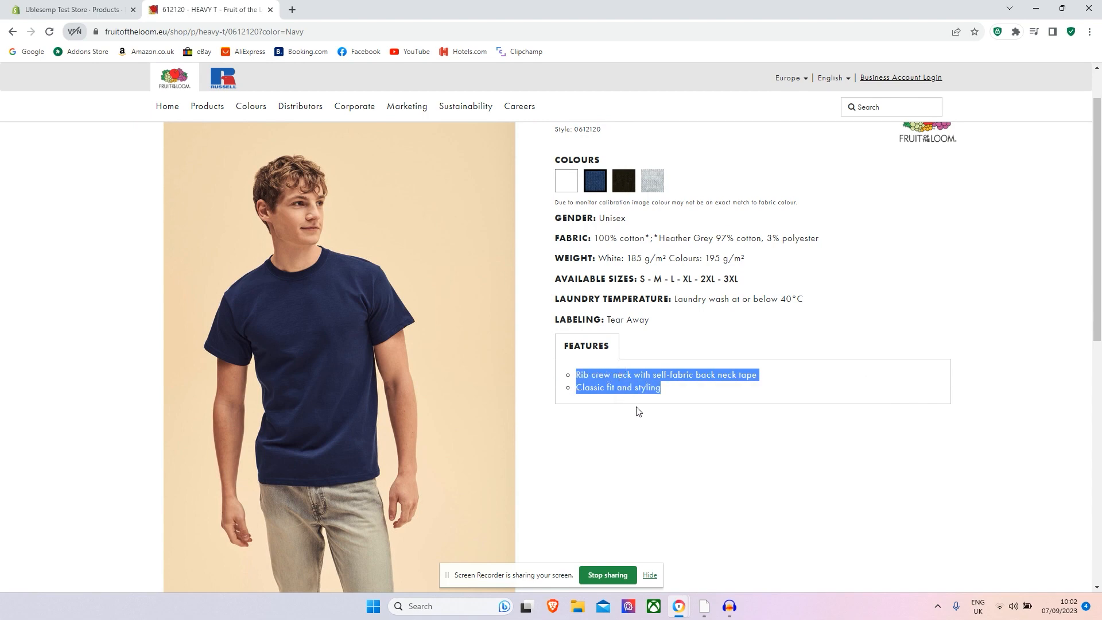
pyautogui.click(30, 8)
pyautogui.rightClick(287, 235)
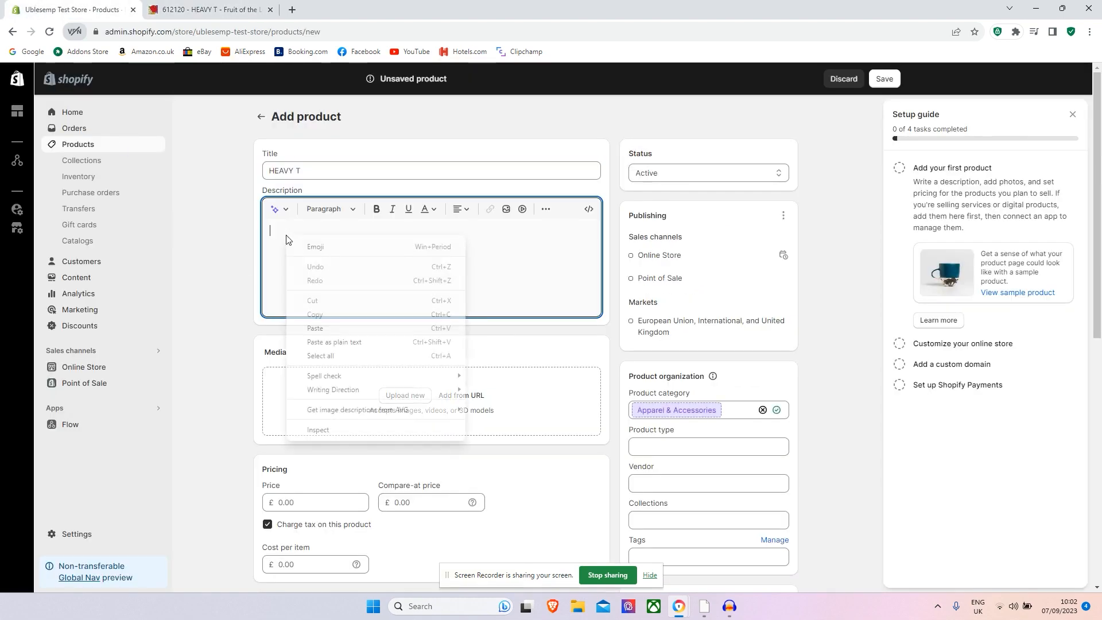
pyautogui.click(315, 328)
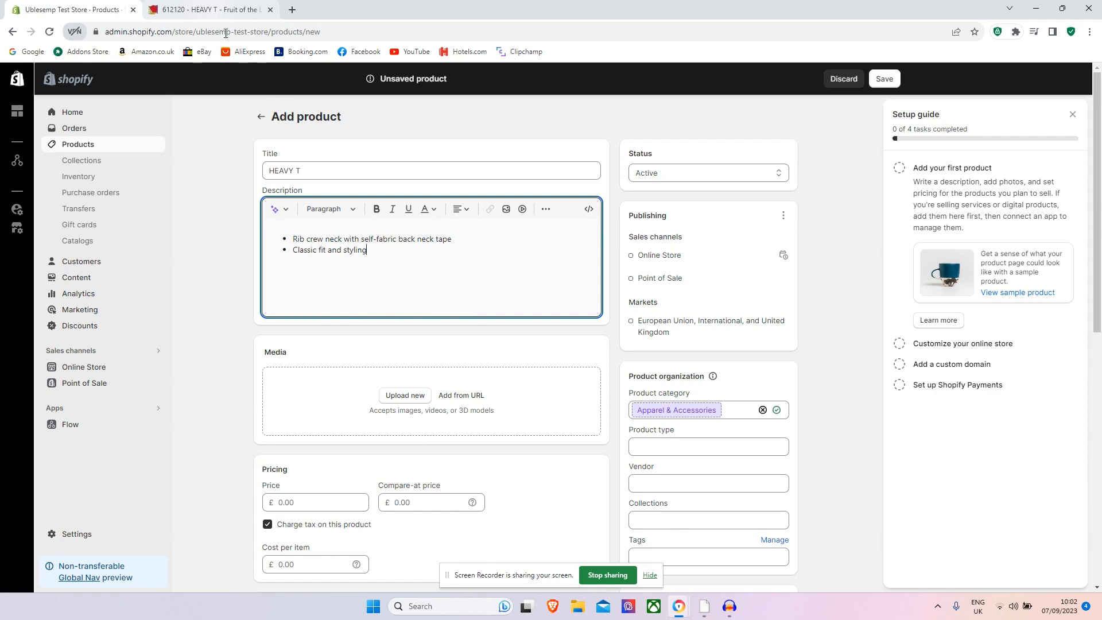
# - Save the photo of the model wearing the navy T-shirt from the Fruit of the Loom page to Downloads
pyautogui.click(216, 8)
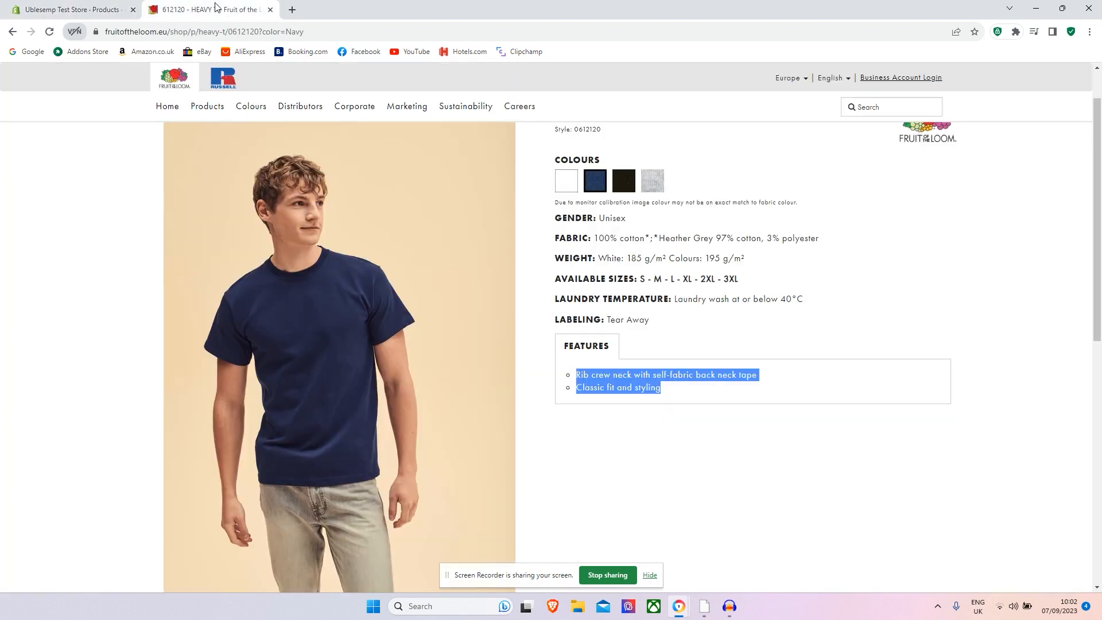
pyautogui.rightClick(349, 333)
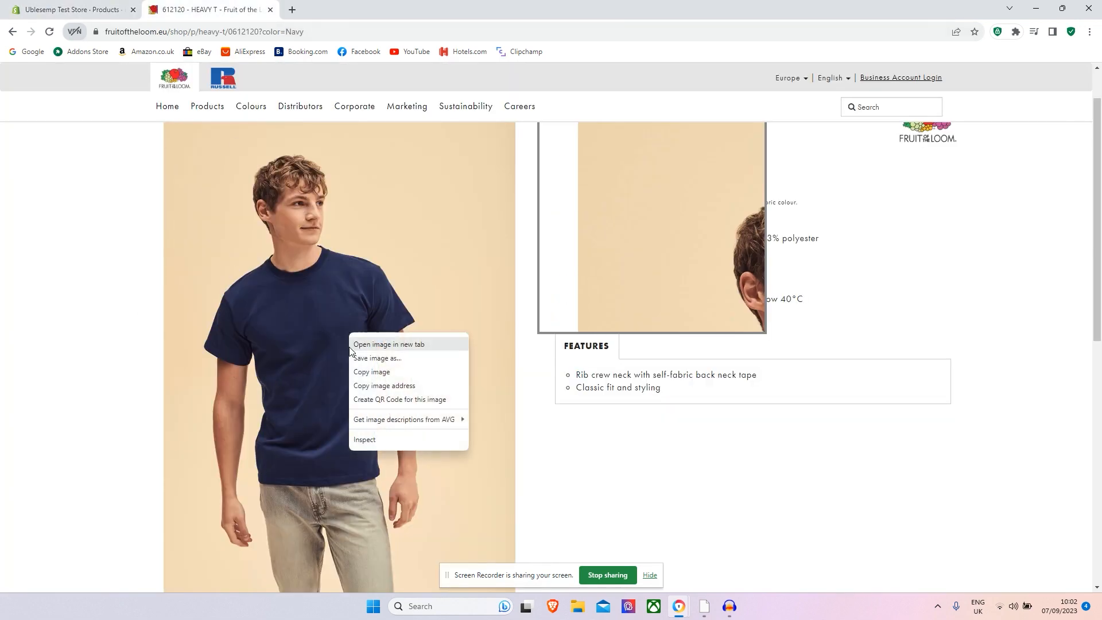
pyautogui.click(373, 361)
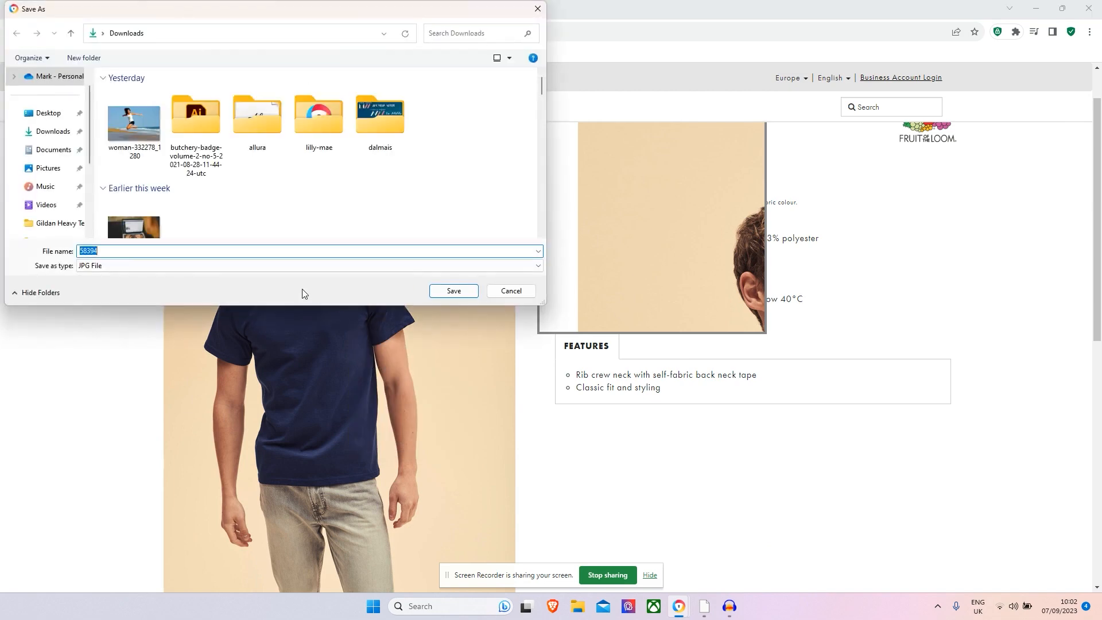
pyautogui.click(454, 291)
# - Display the front view of the navy T-shirt and save its image to Downloads
pyautogui.scroll(-4, 622, 400)
pyautogui.click(251, 455)
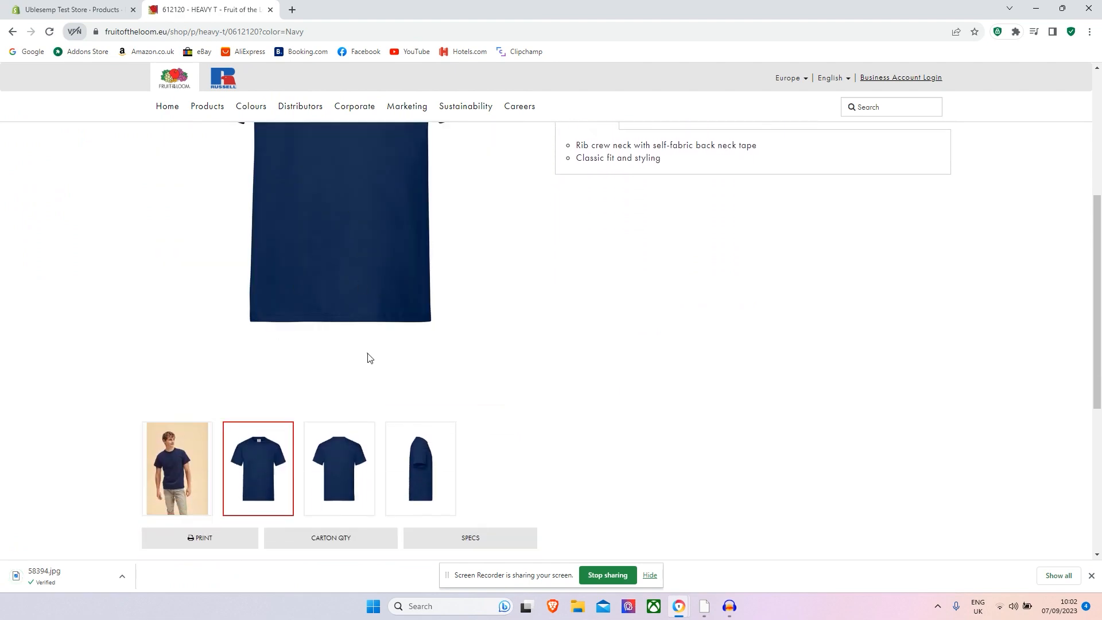
pyautogui.scroll(1, 615, 377)
pyautogui.scroll(3, 617, 378)
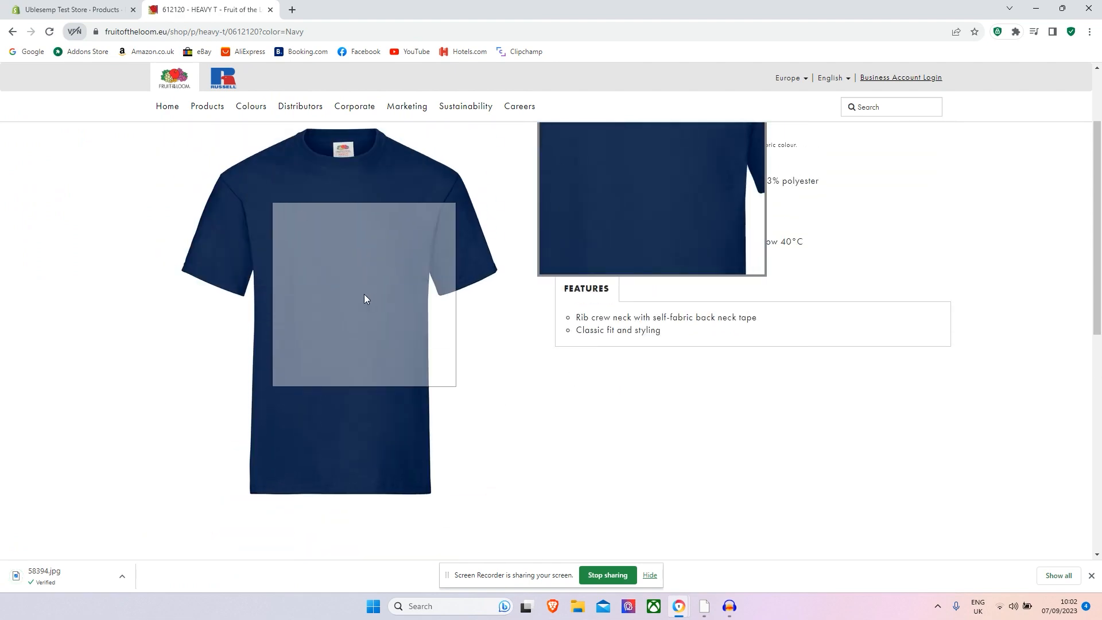
pyautogui.rightClick(364, 294)
pyautogui.click(400, 320)
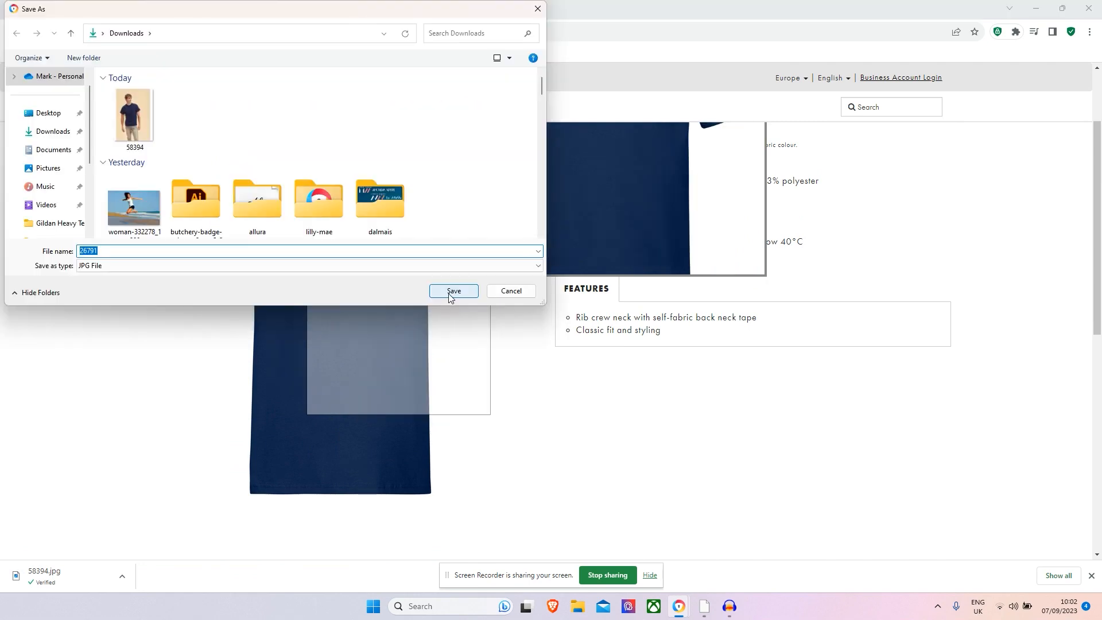
pyautogui.click(453, 291)
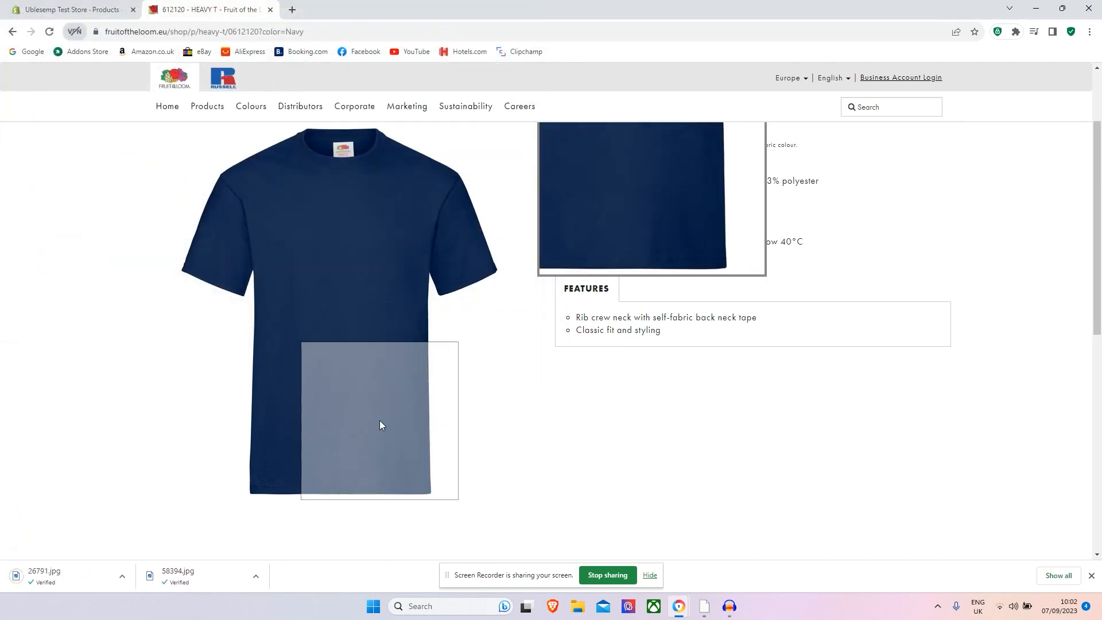
# - Display the back view of the navy T-shirt and save its image to Downloads
pyautogui.scroll(-3, 631, 441)
pyautogui.click(337, 470)
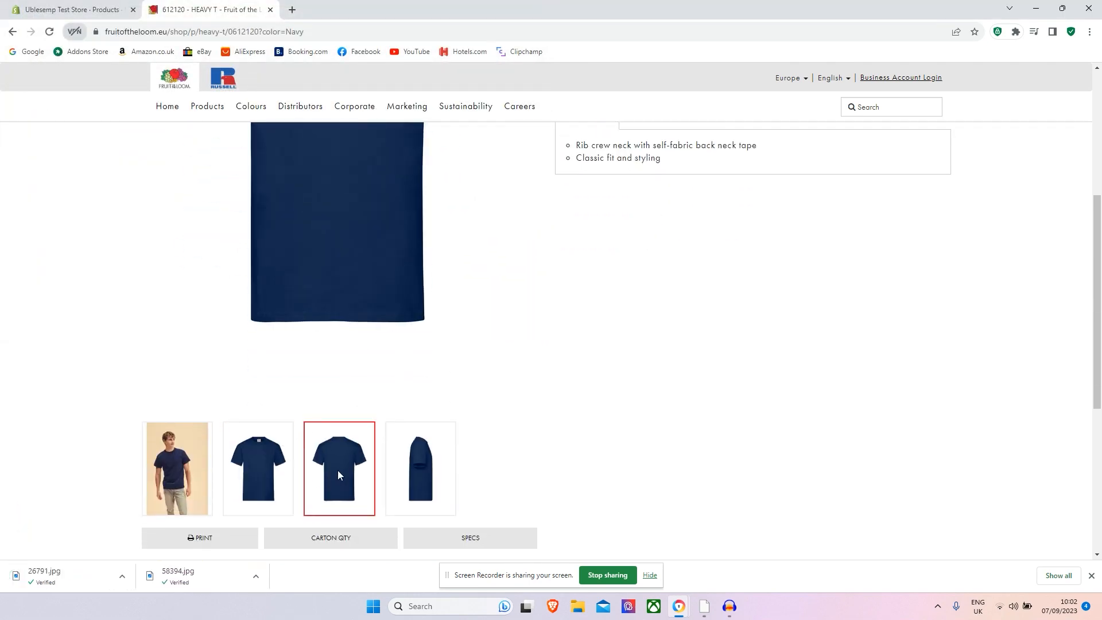
pyautogui.scroll(4, 344, 401)
pyautogui.rightClick(334, 317)
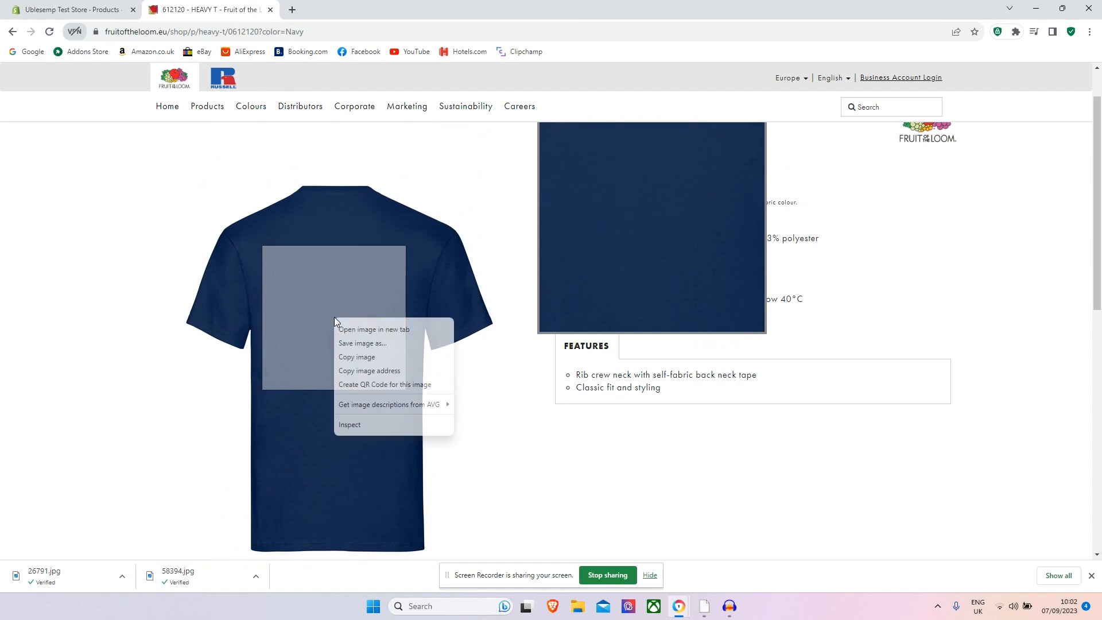
pyautogui.click(357, 341)
pyautogui.click(451, 291)
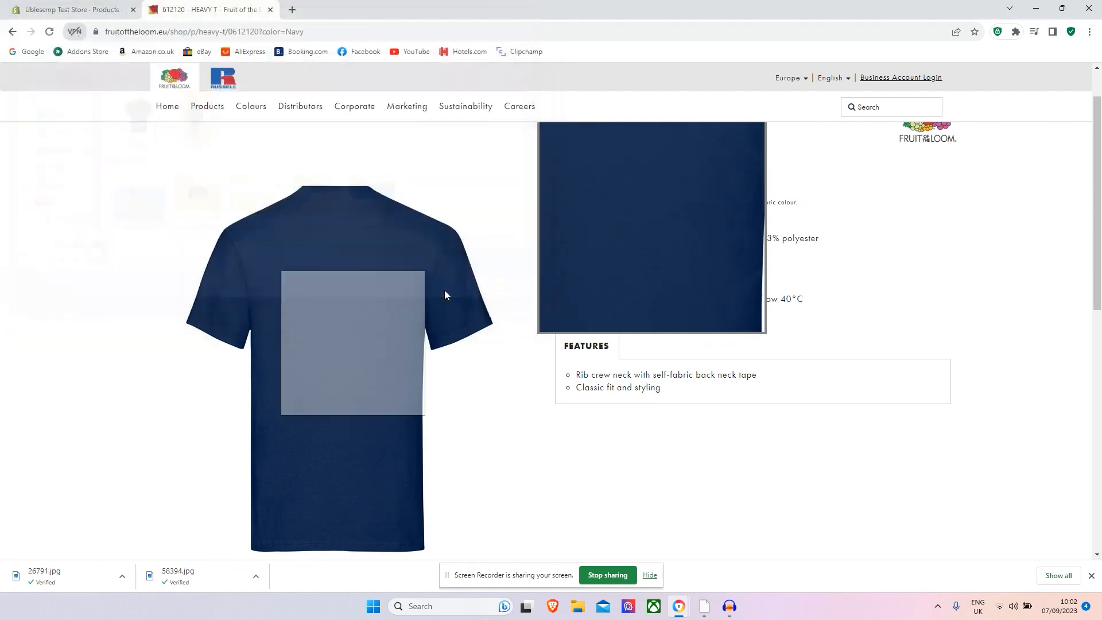
# - Display the side view of the navy T-shirt and save its image to Downloads
pyautogui.scroll(-3, 402, 503)
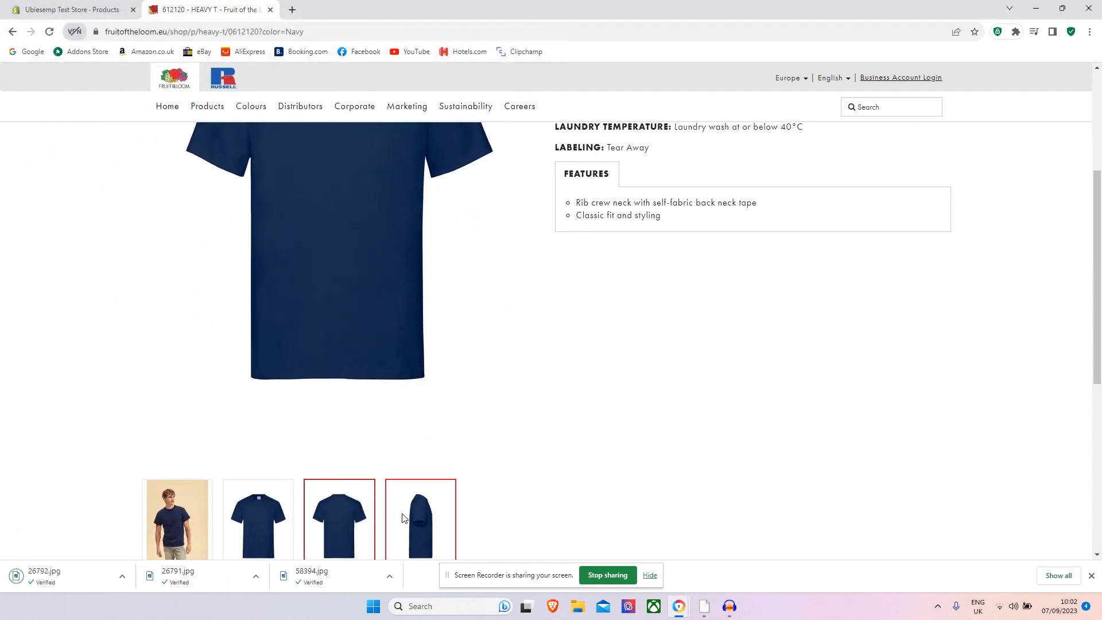
pyautogui.click(402, 519)
pyautogui.rightClick(374, 214)
pyautogui.click(384, 235)
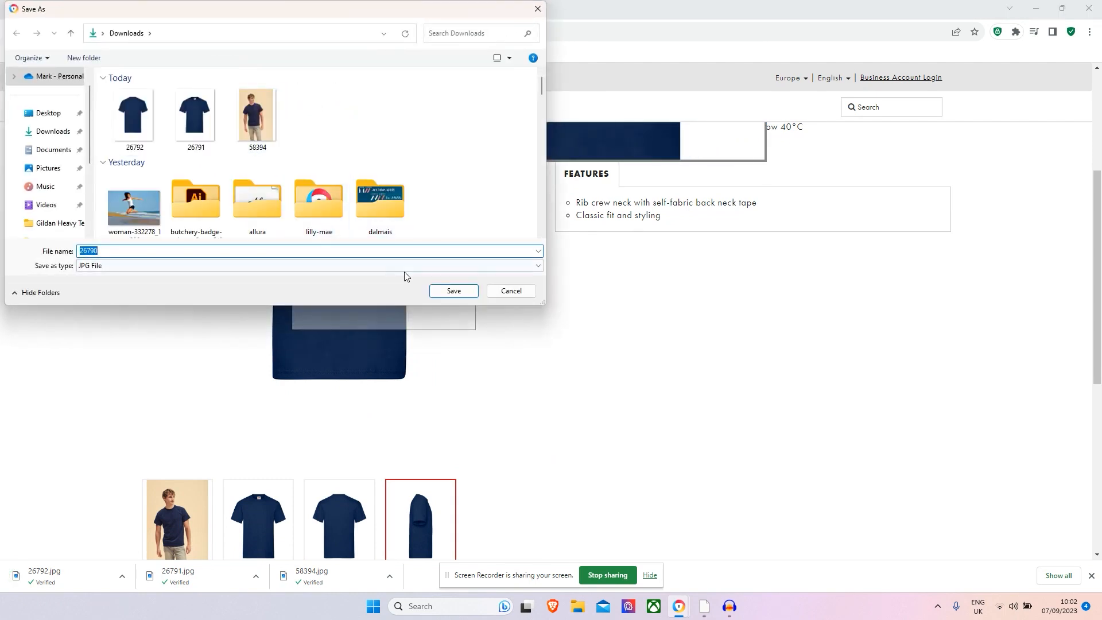
pyautogui.click(441, 292)
pyautogui.scroll(3, 615, 385)
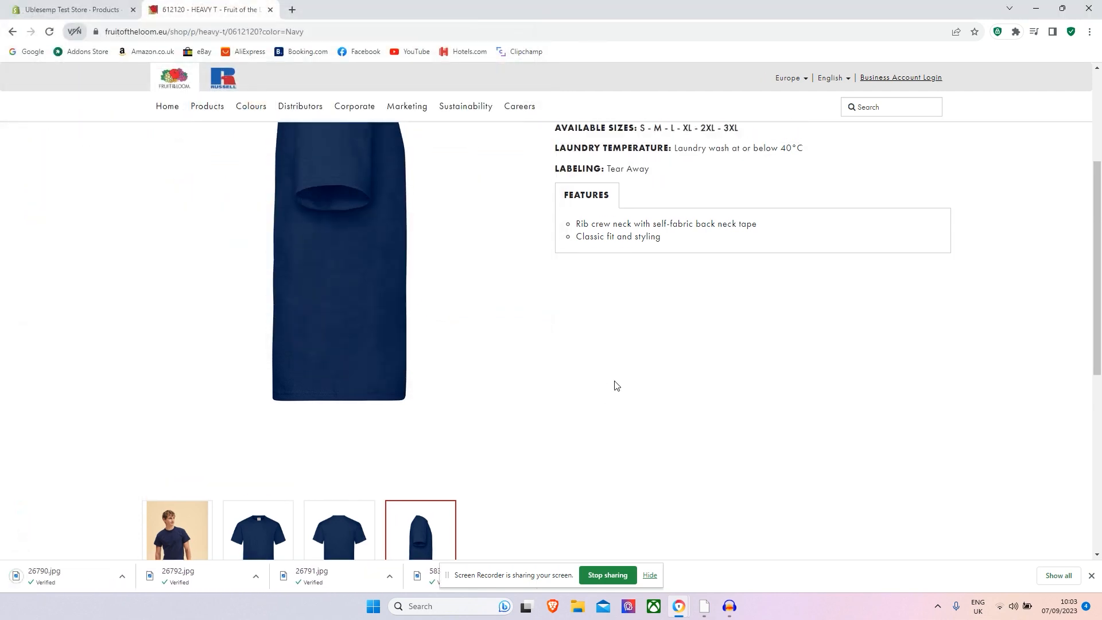
pyautogui.scroll(1, 616, 381)
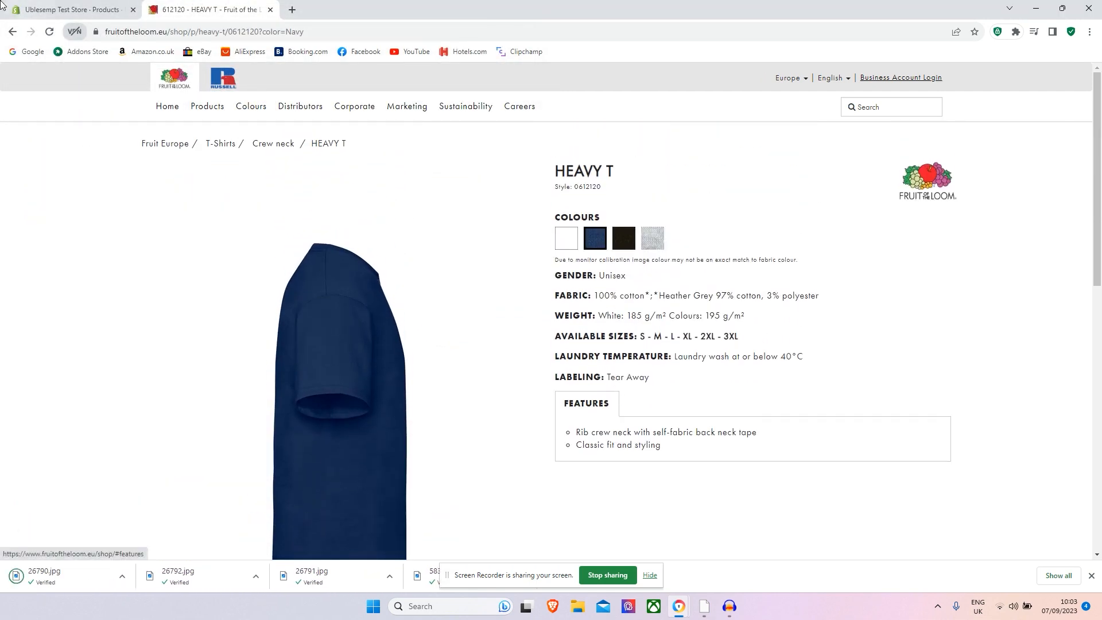
# - Upload the four T-shirt images 26790, 26792, 26791 and 58394 from Downloads to the Shopify product's media
pyautogui.click(64, 9)
pyautogui.click(397, 396)
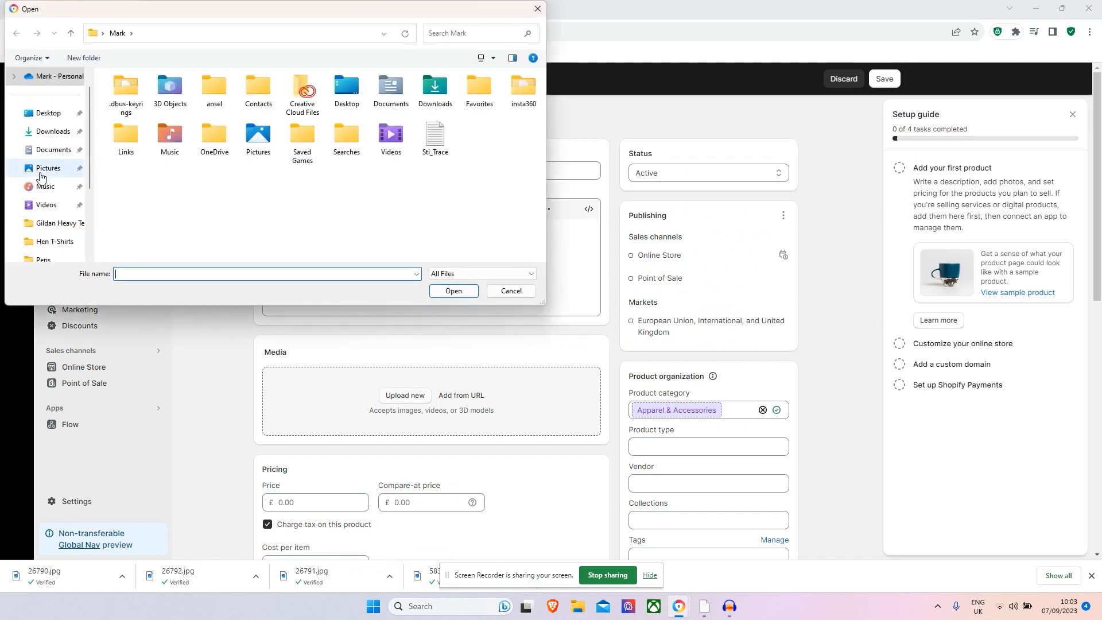
pyautogui.click(53, 131)
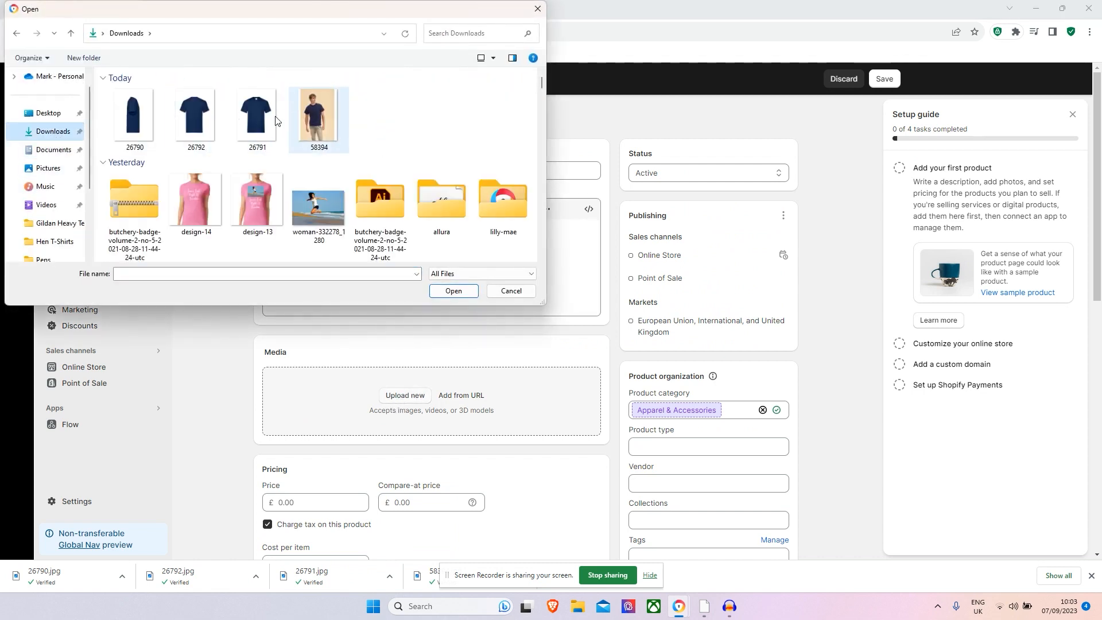
pyautogui.click(131, 115)
pyautogui.keyDown('shift'); pyautogui.click(308, 128); pyautogui.keyUp('shift')
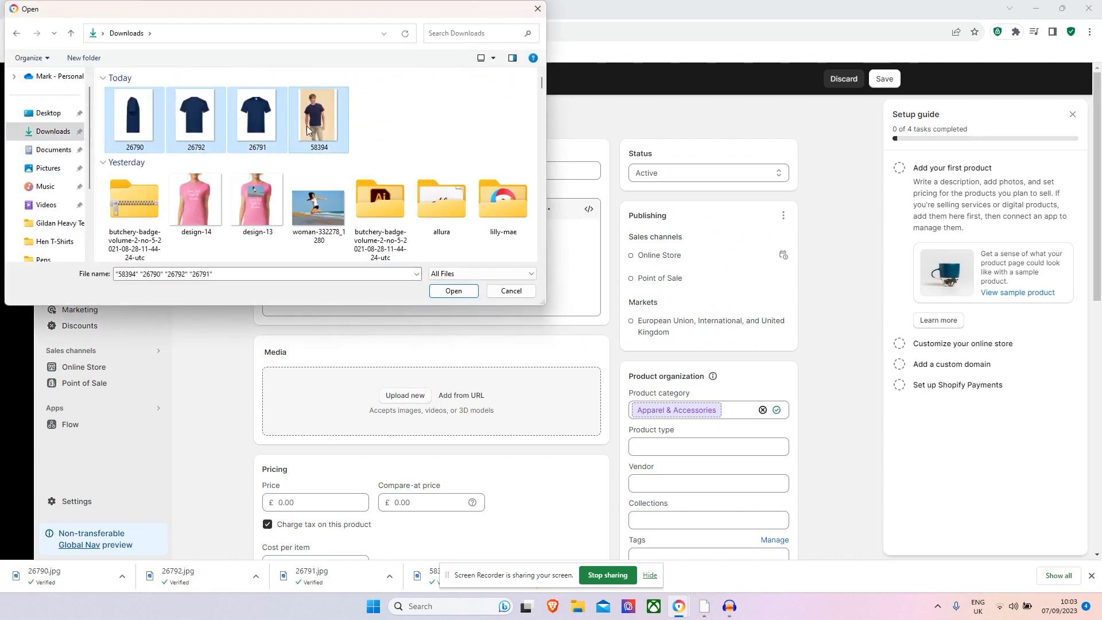
pyautogui.click(453, 291)
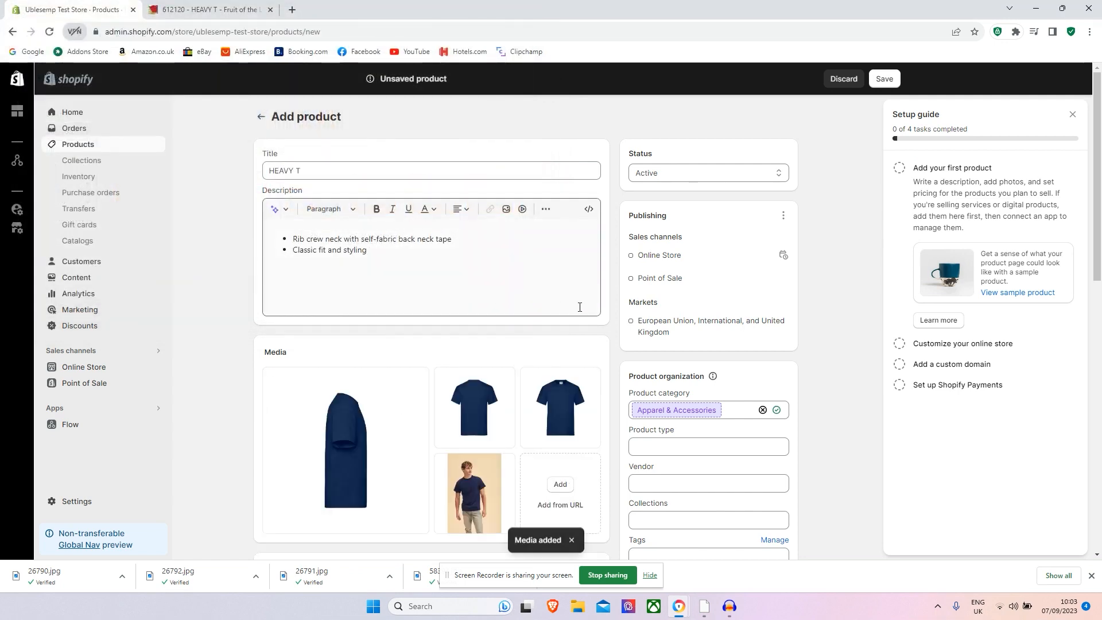
# - Reorder the product media so the front view comes first, followed by the side view, back view and model photo
pyautogui.scroll(-2, 579, 308)
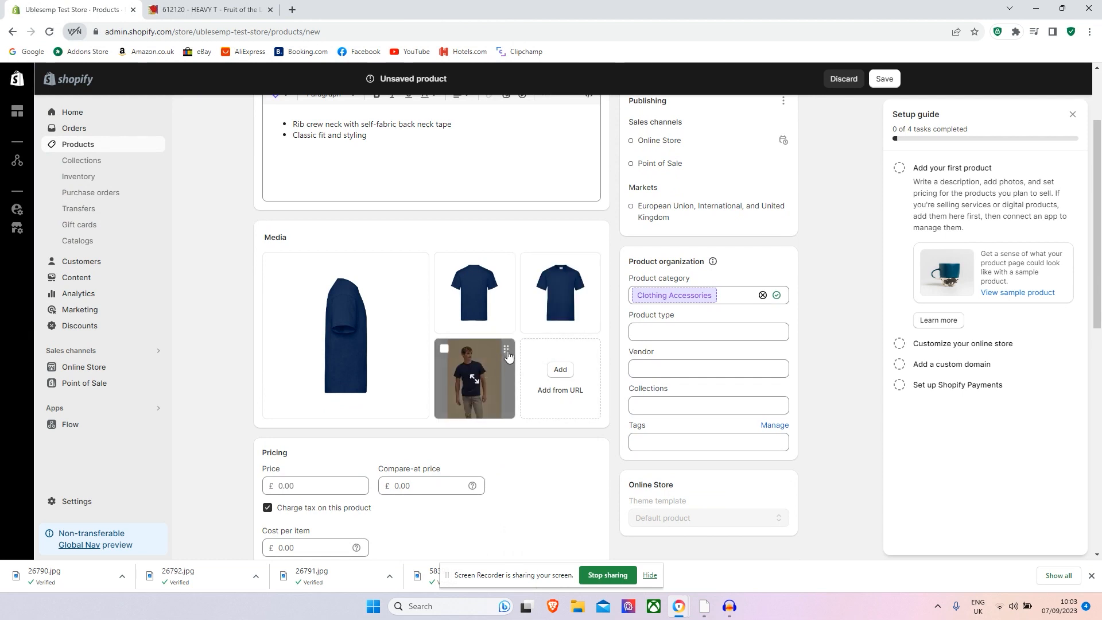
pyautogui.moveTo(506, 351); pyautogui.dragTo(412, 282)
pyautogui.moveTo(589, 273); pyautogui.dragTo(574, 290)
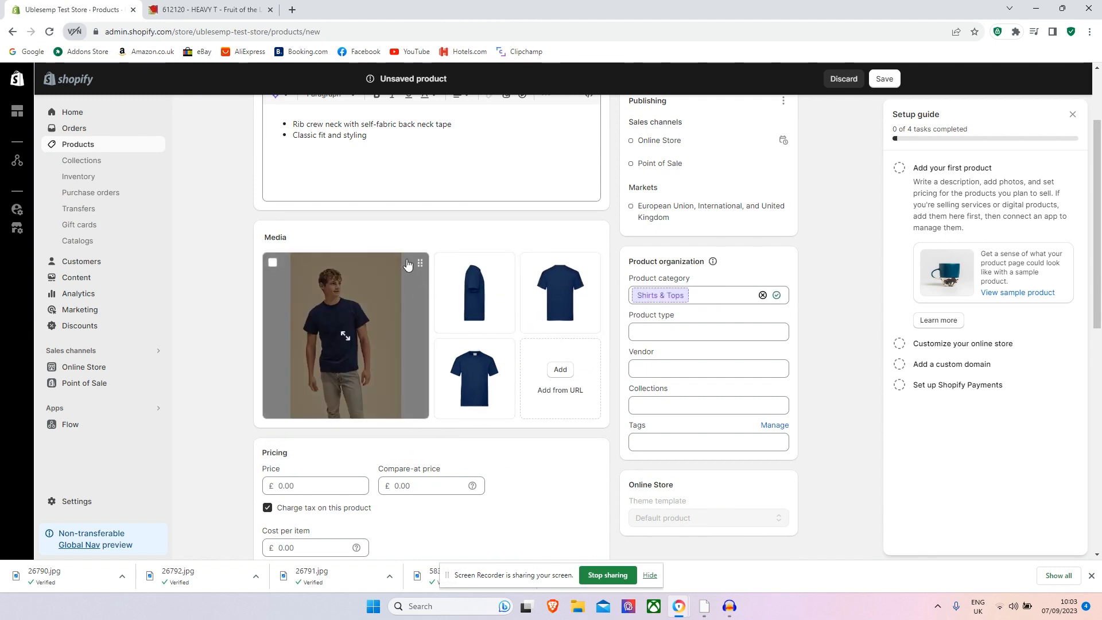
pyautogui.moveTo(506, 352); pyautogui.dragTo(517, 276)
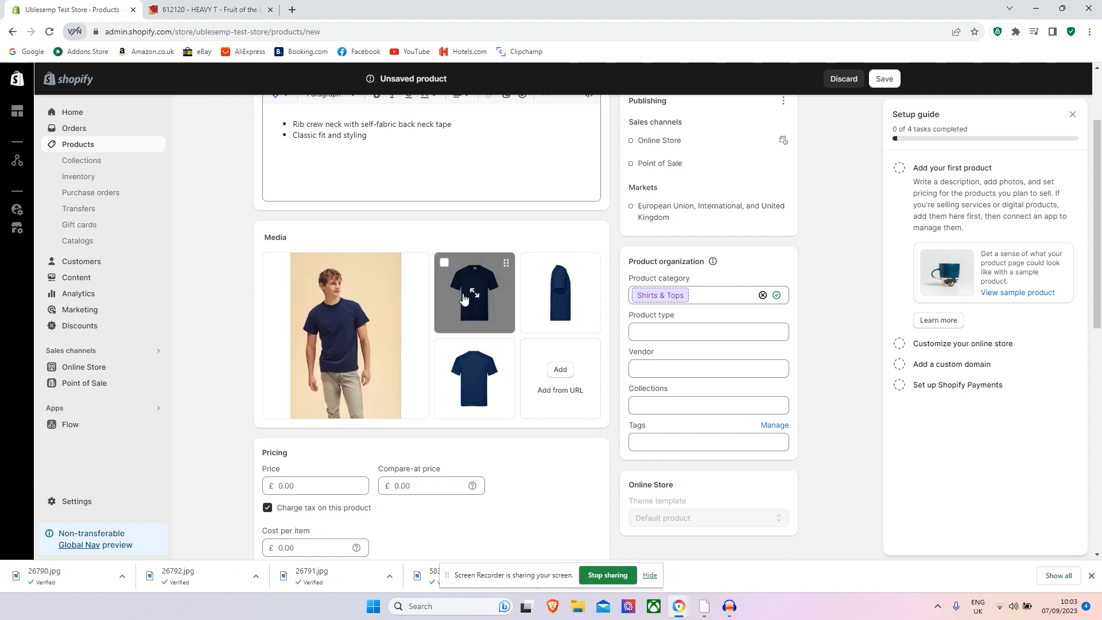
pyautogui.moveTo(492, 268); pyautogui.dragTo(362, 328)
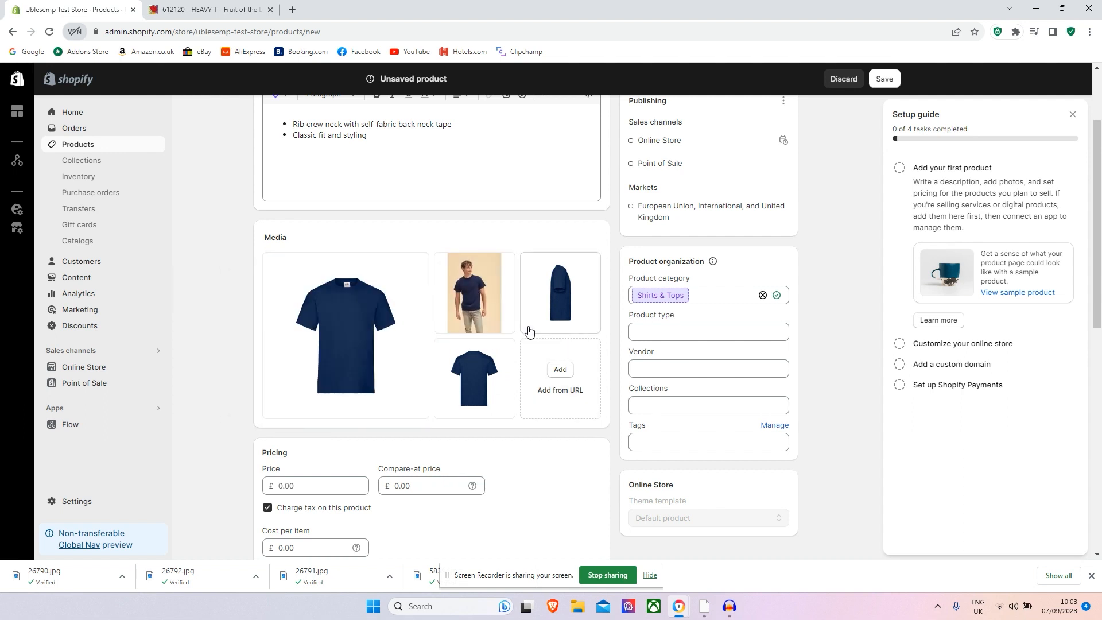
pyautogui.moveTo(498, 274); pyautogui.dragTo(519, 345)
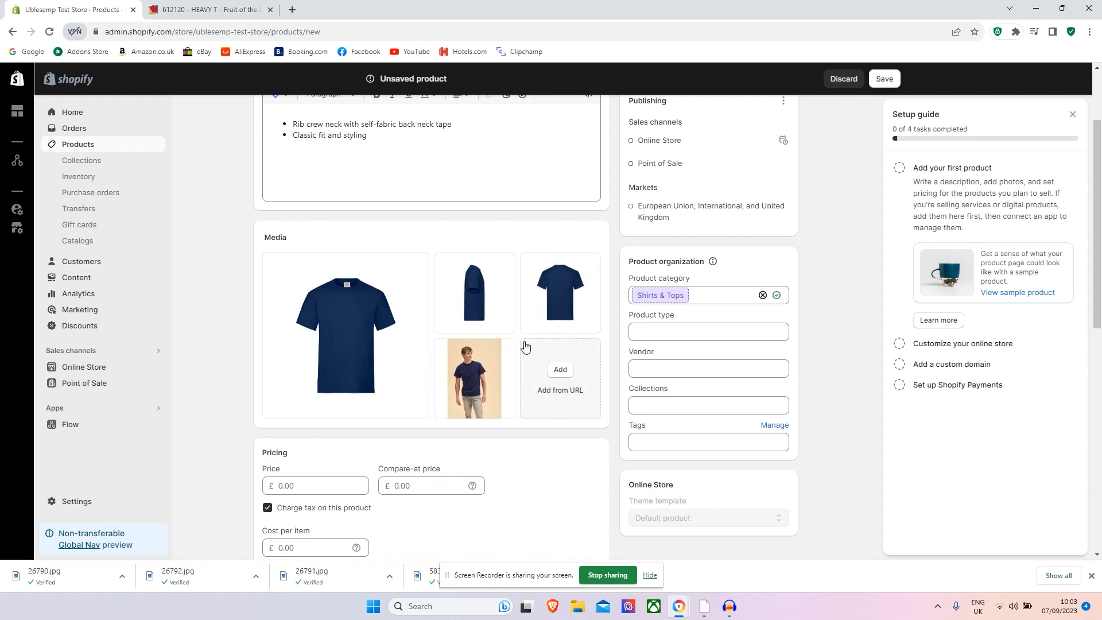
# - Check the supplier's HEAVY T page, then return to the Shopify listing and set the product's price to £9.99
pyautogui.scroll(-2, 497, 368)
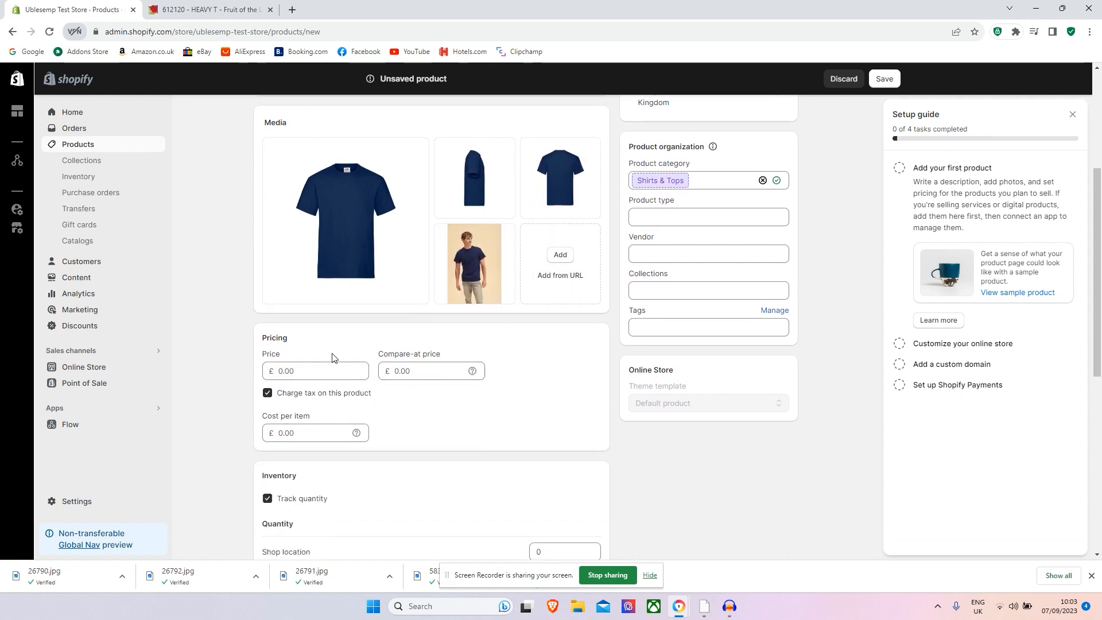
pyautogui.click(229, 10)
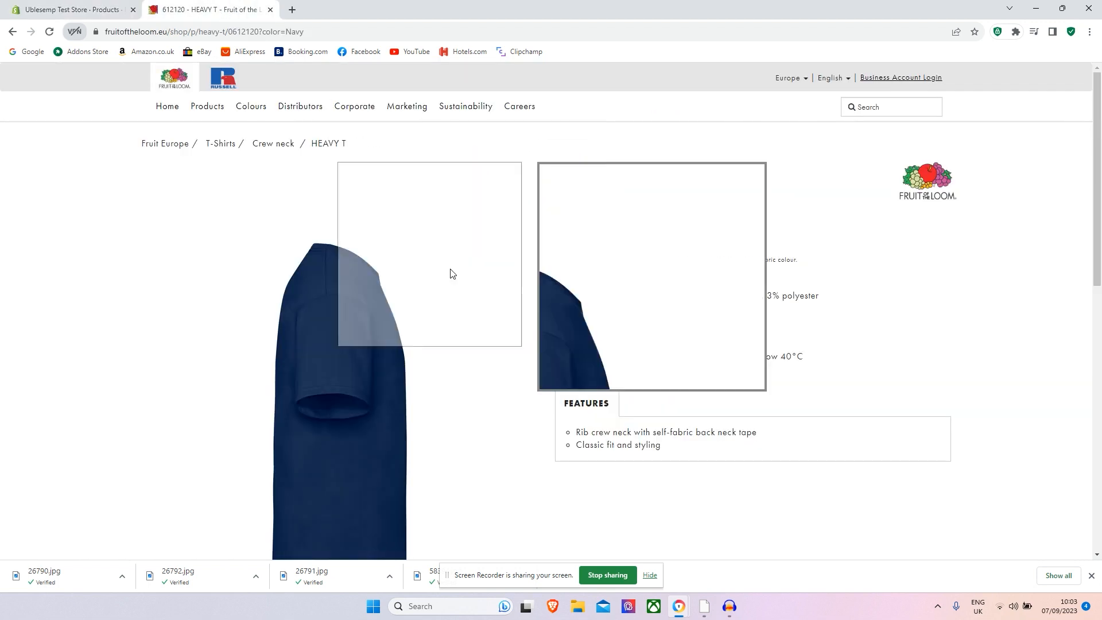
pyautogui.scroll(-2, 701, 356)
pyautogui.scroll(1, 701, 356)
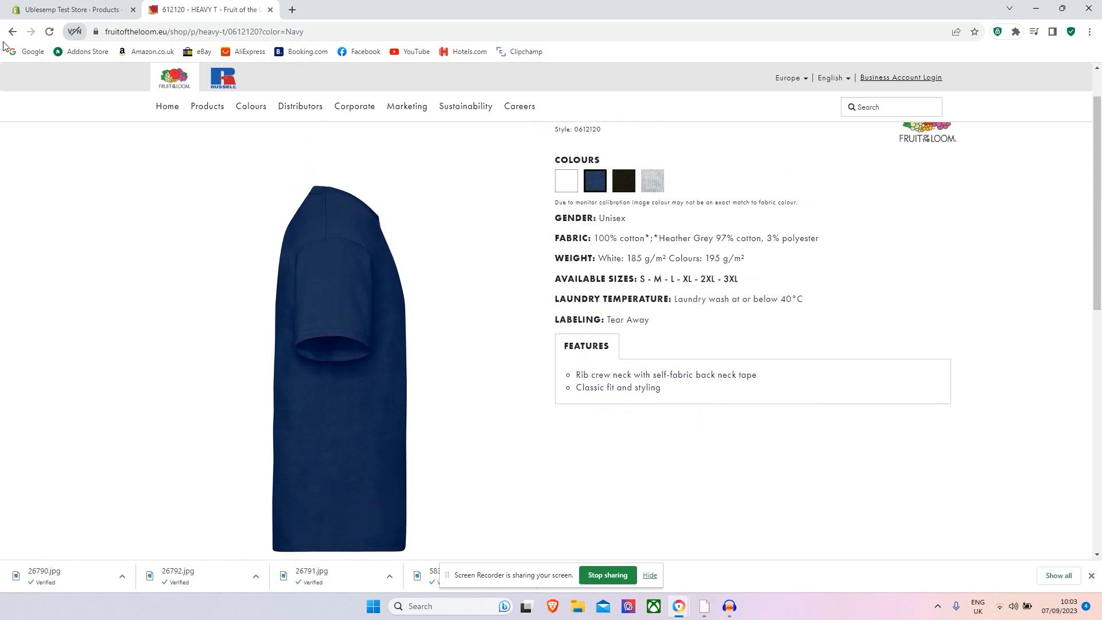
pyautogui.click(63, 10)
pyautogui.click(325, 368)
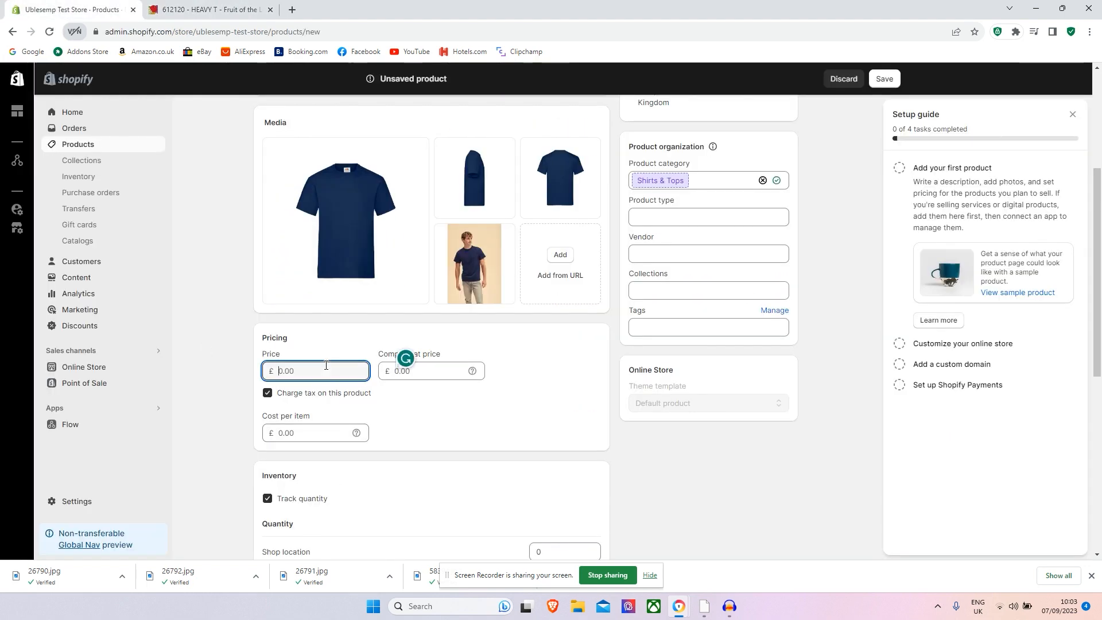
pyautogui.write('9.')
pyautogui.scroll(-2, 312, 438)
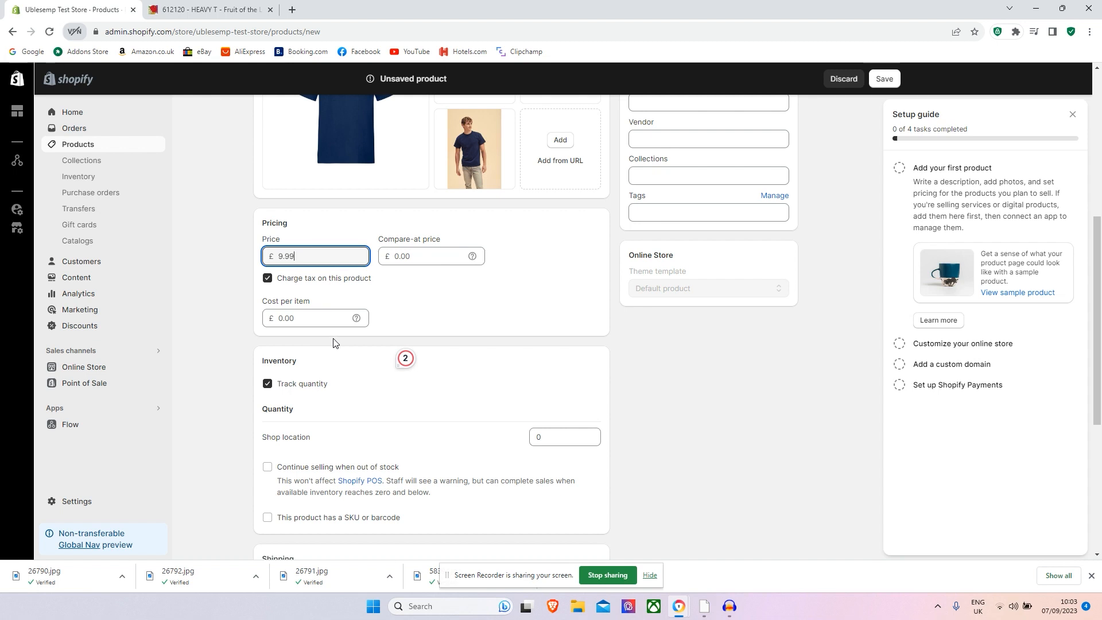
pyautogui.scroll(-2, 334, 343)
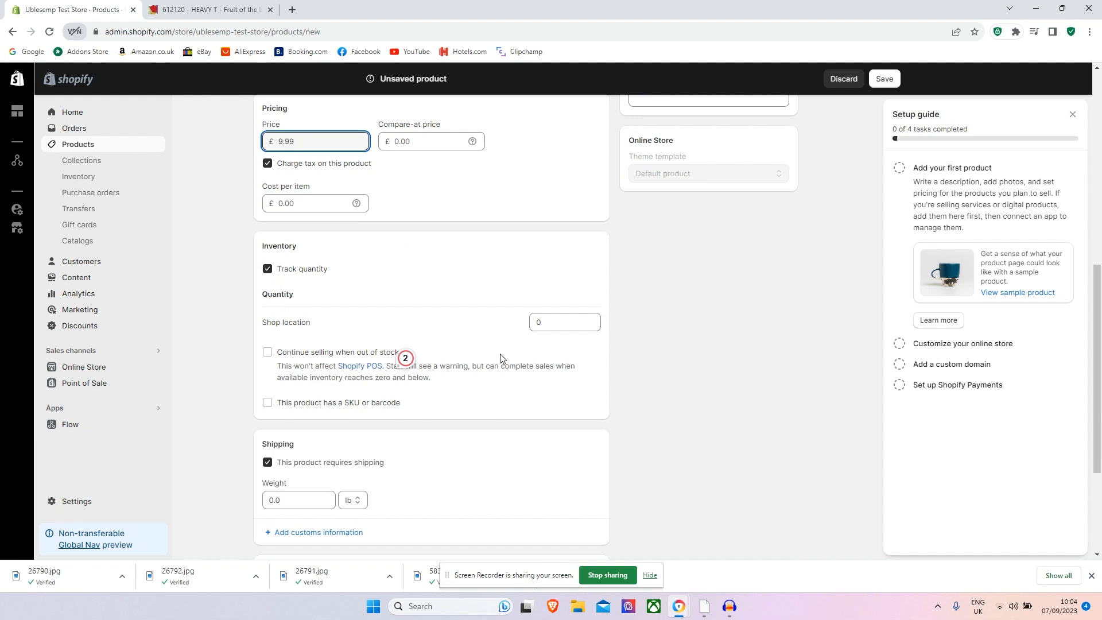
pyautogui.scroll(-1, 375, 297)
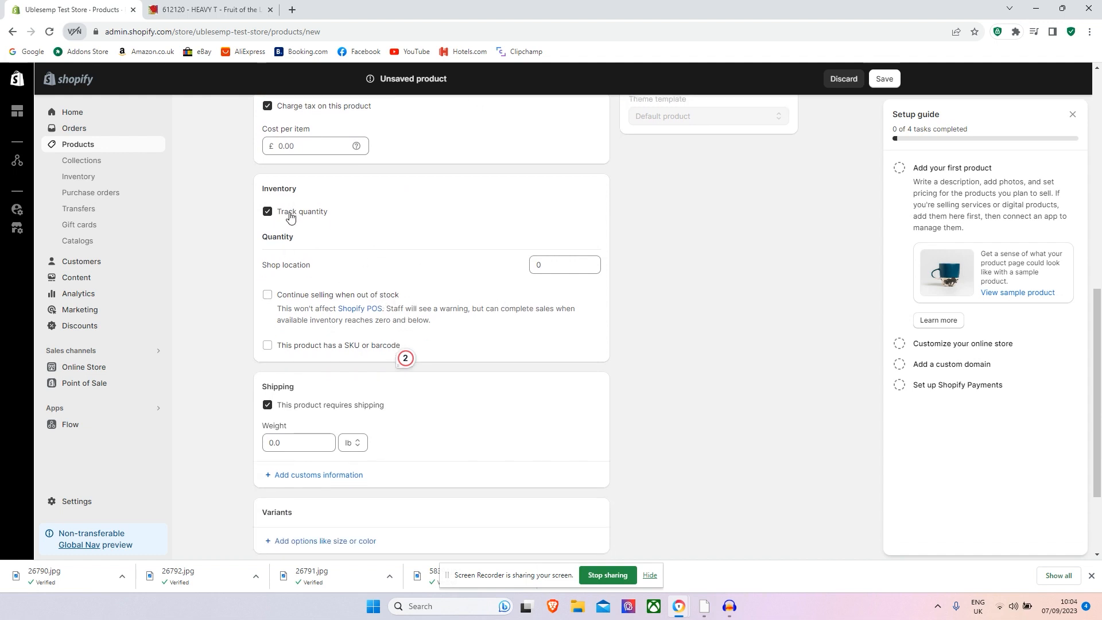
pyautogui.click(269, 213)
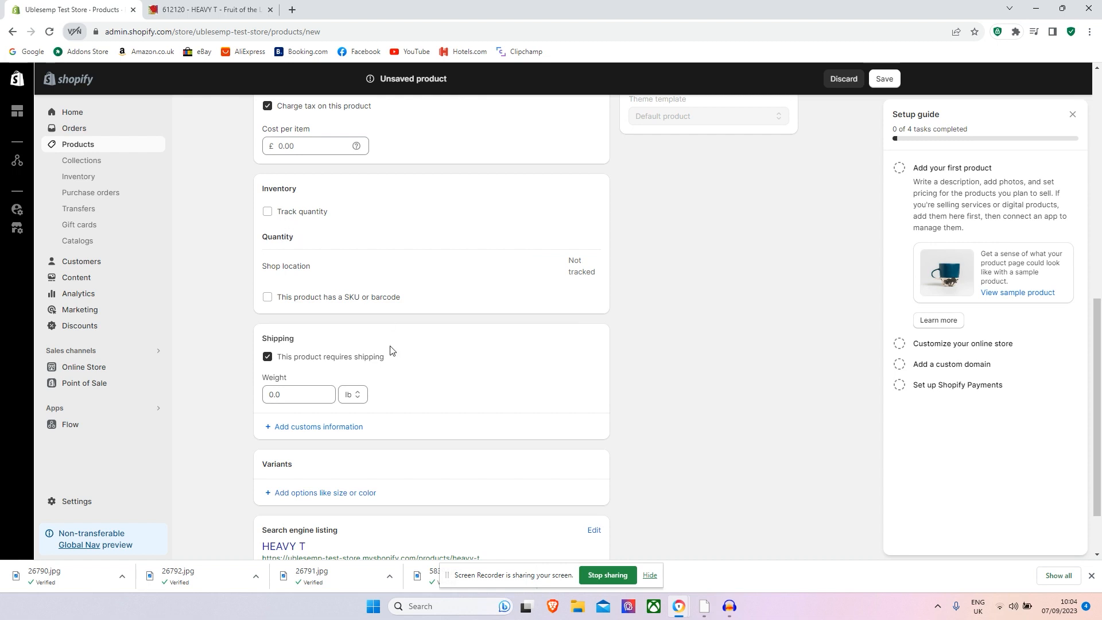
pyautogui.click(267, 212)
# - Mark the product as having a SKU or barcode and copy the style number 0612120 from the supplier's page
pyautogui.scroll(-1, 495, 265)
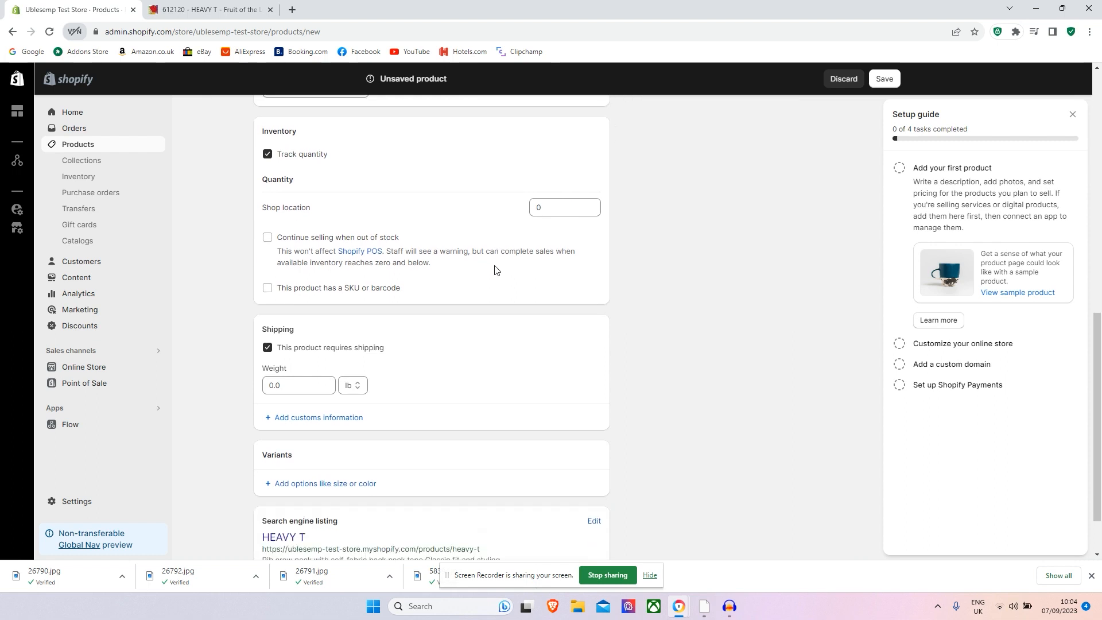
pyautogui.scroll(-1, 404, 302)
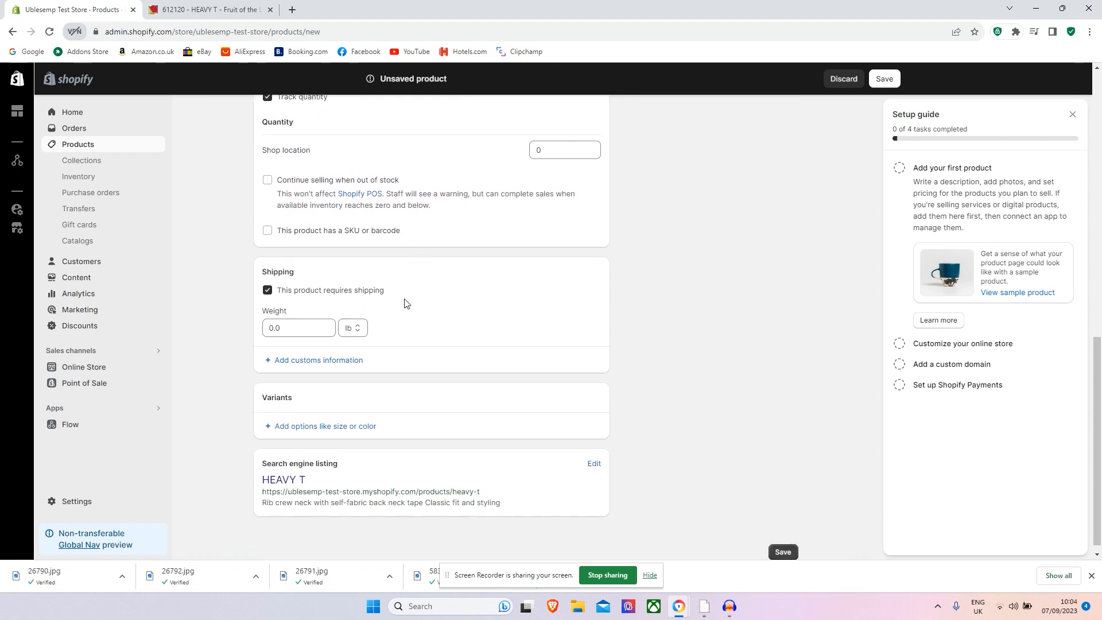
pyautogui.click(268, 231)
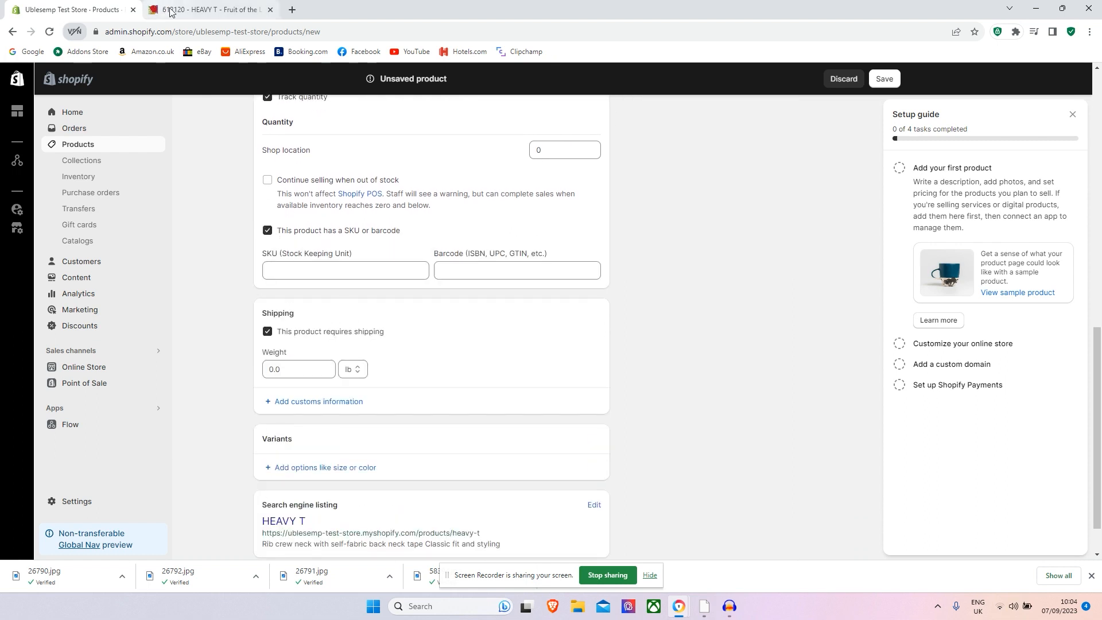
pyautogui.click(210, 7)
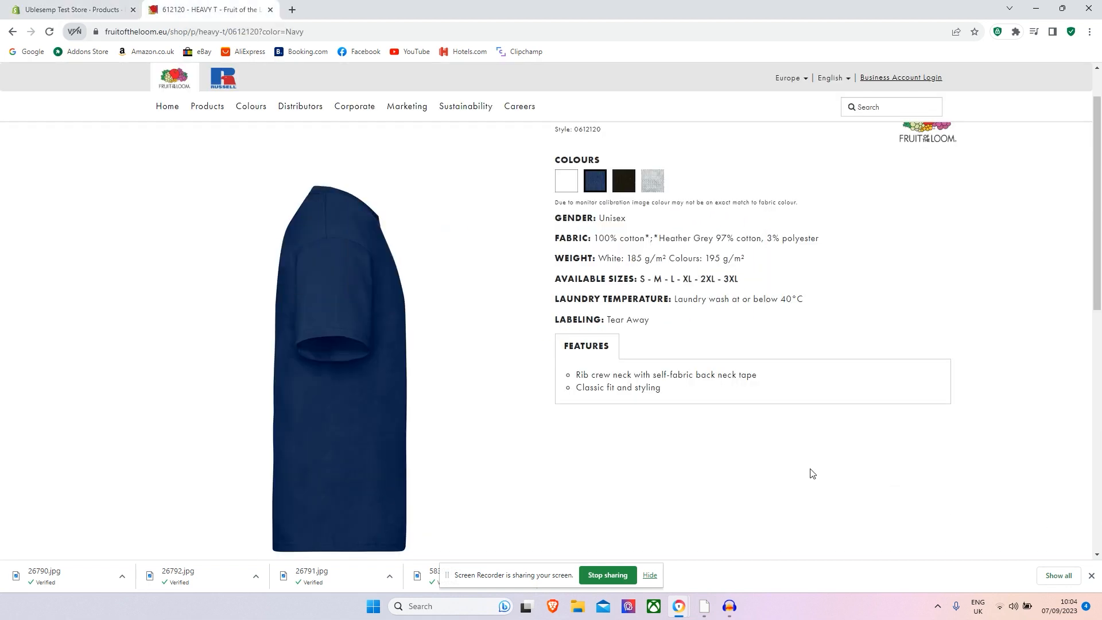
pyautogui.scroll(1, 806, 428)
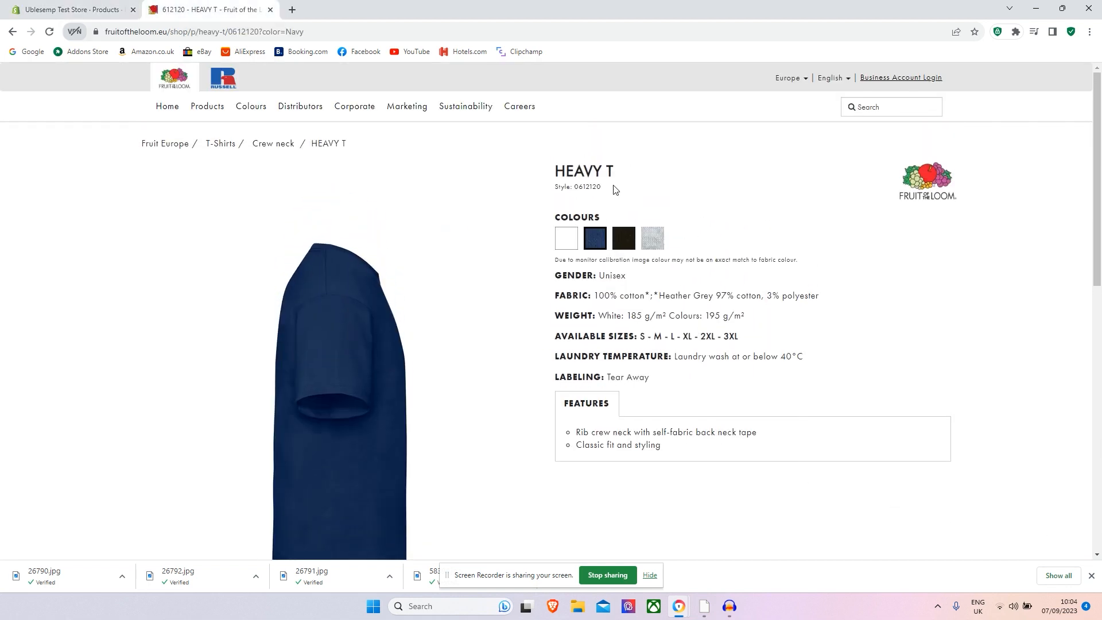
pyautogui.rightClick(575, 184)
pyautogui.click(593, 195)
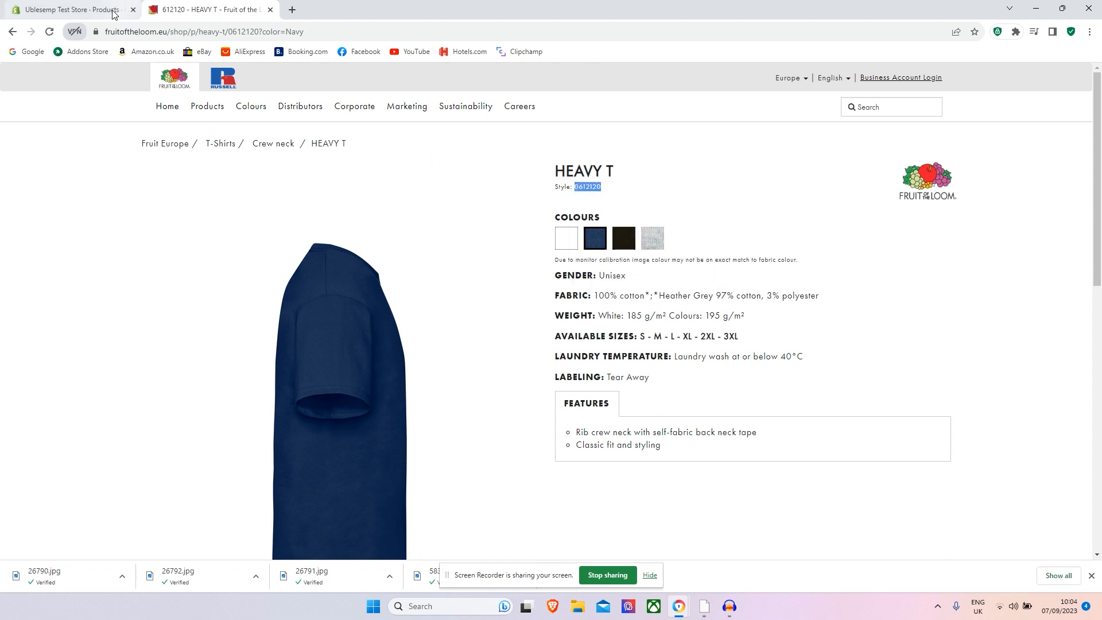
# - Paste the copied style number 0612120 as the product's SKU in the Shopify listing
pyautogui.click(75, 9)
pyautogui.click(379, 268)
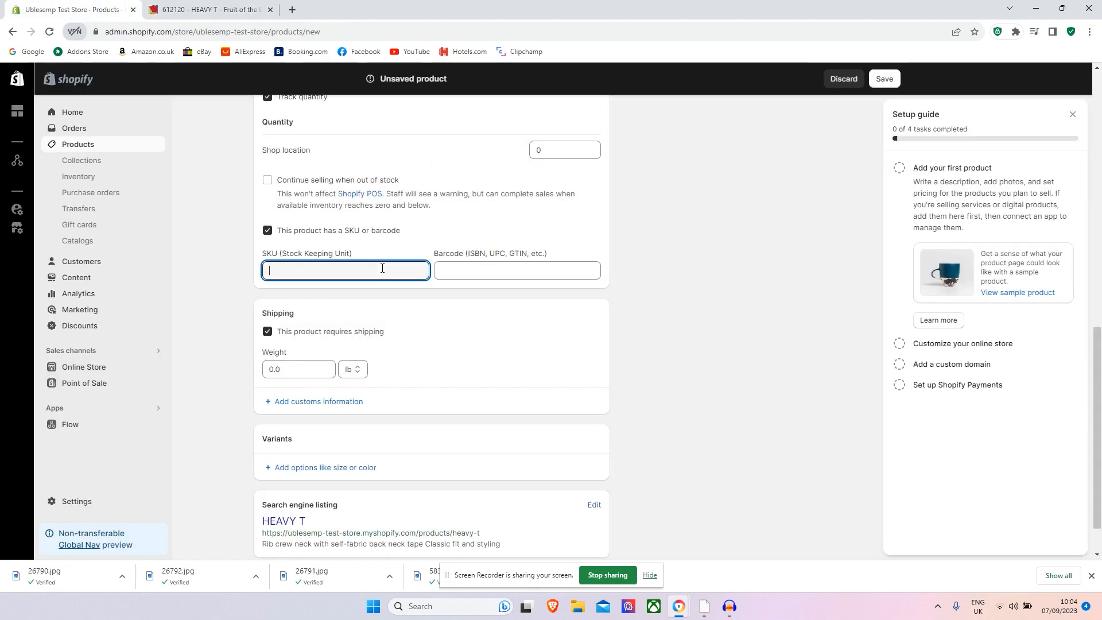
pyautogui.rightClick(382, 268)
pyautogui.click(410, 359)
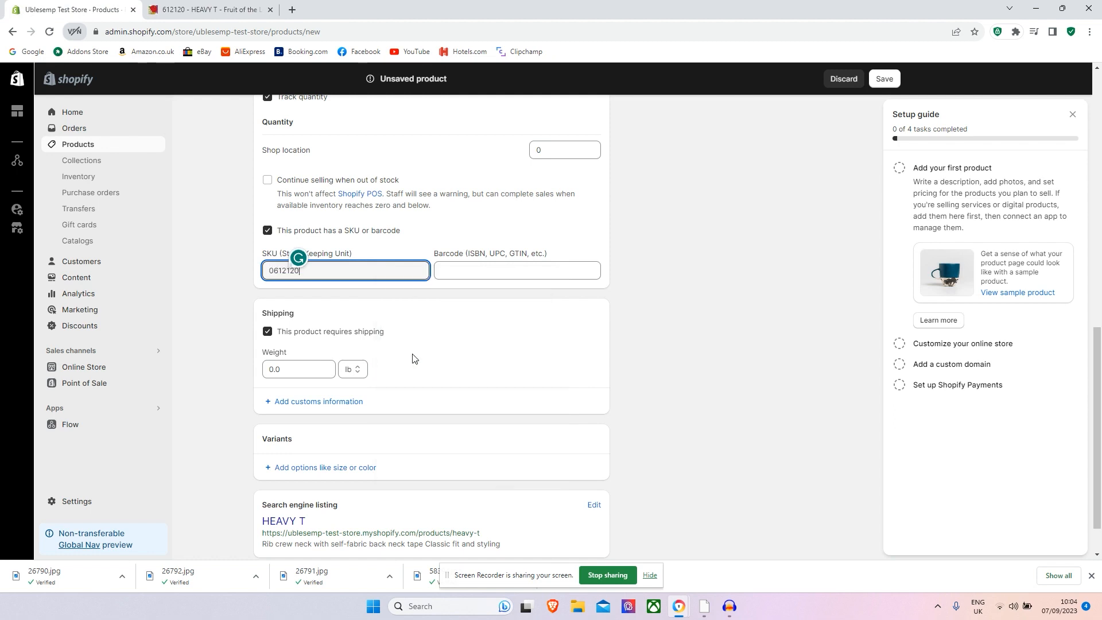
pyautogui.click(750, 300)
pyautogui.scroll(-1, 750, 297)
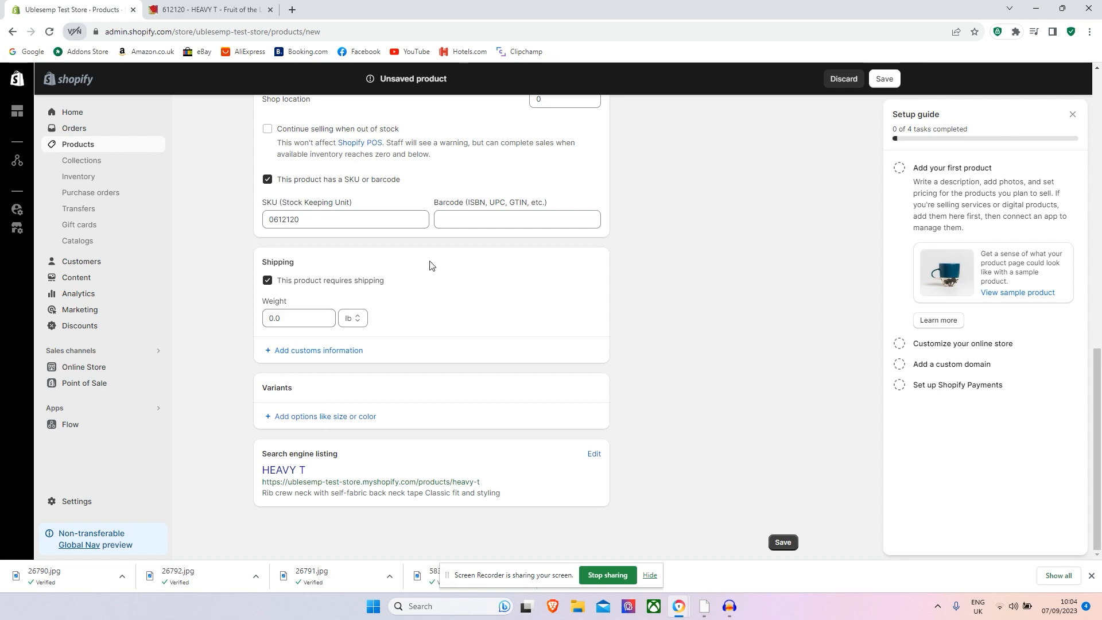
pyautogui.click(357, 319)
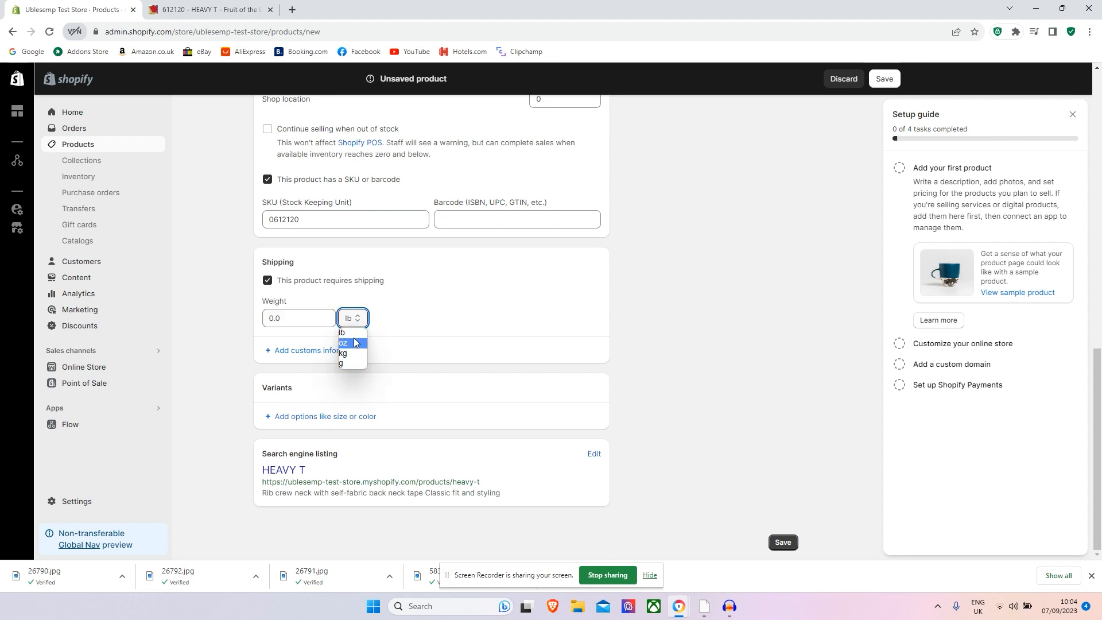
pyautogui.click(425, 319)
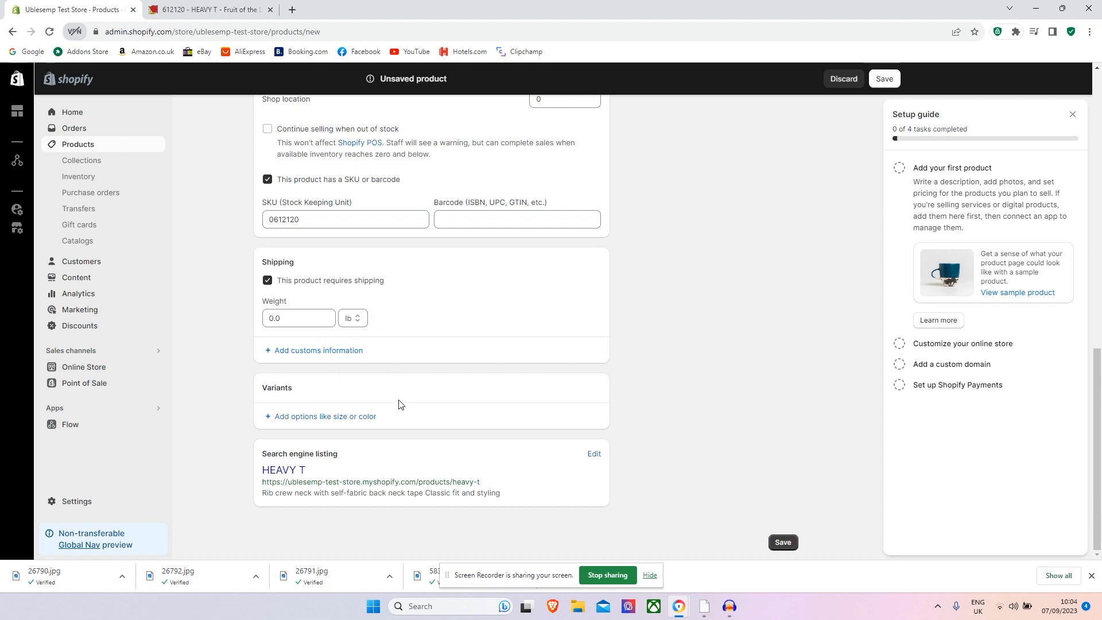
# - Add a Size variant option to the product with the values Small and Medium
pyautogui.click(322, 417)
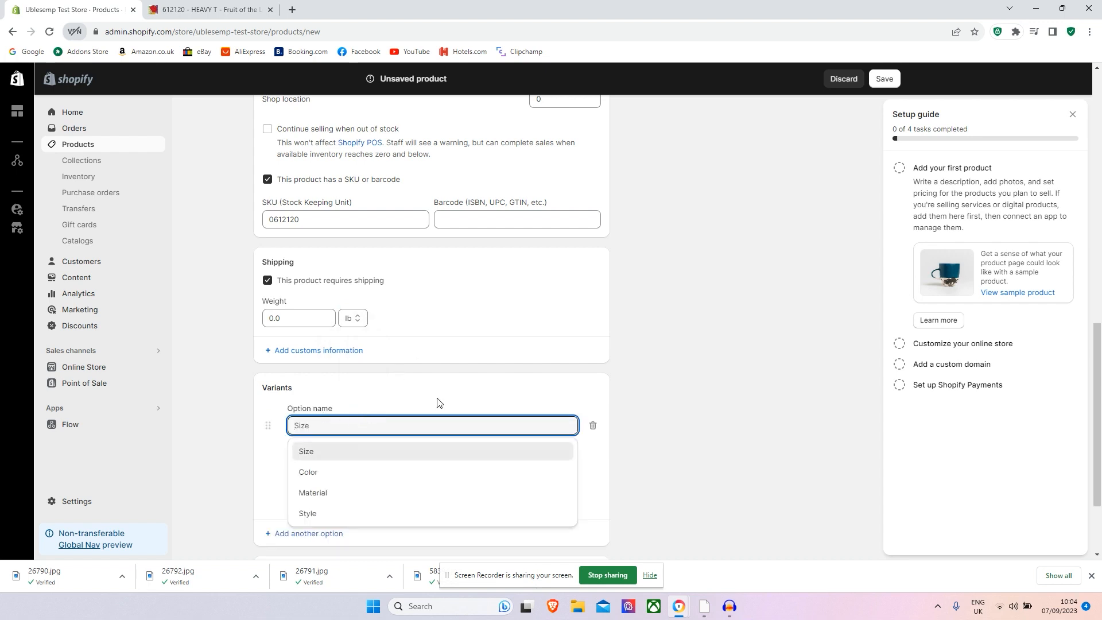
pyautogui.scroll(-1, 515, 389)
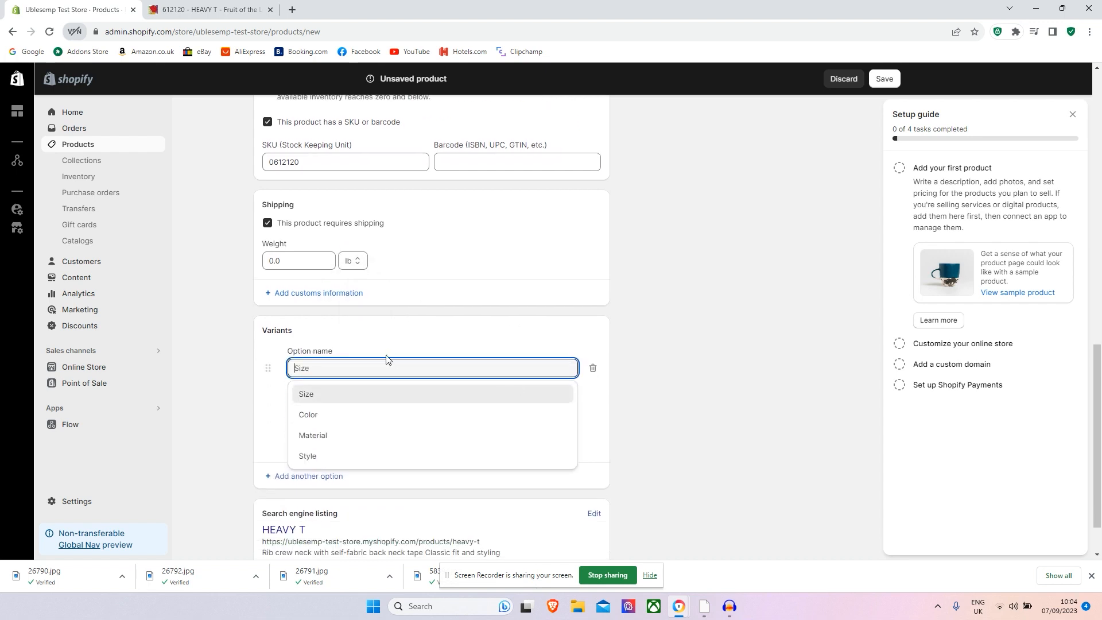
pyautogui.click(327, 393)
pyautogui.click(351, 423)
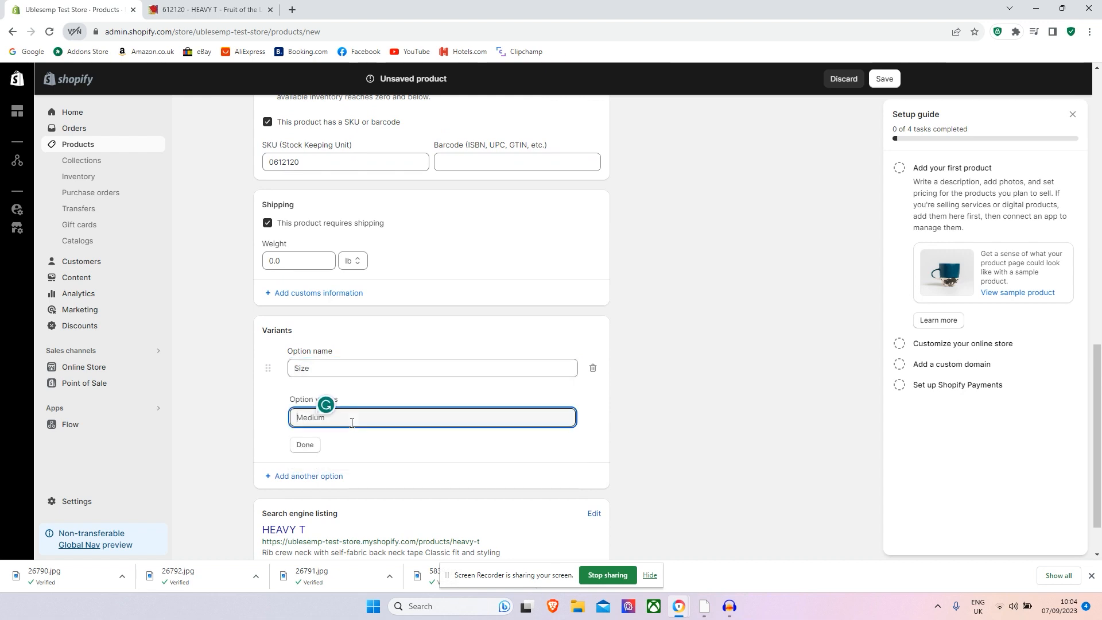
pyautogui.write('Small')
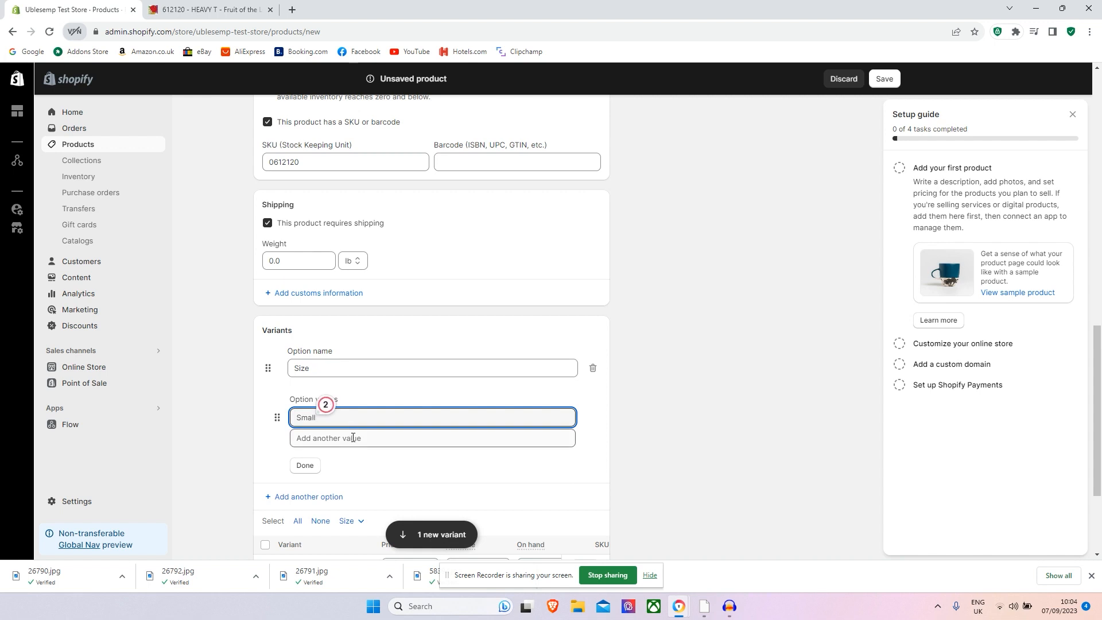
pyautogui.click(339, 446)
pyautogui.write('Med')
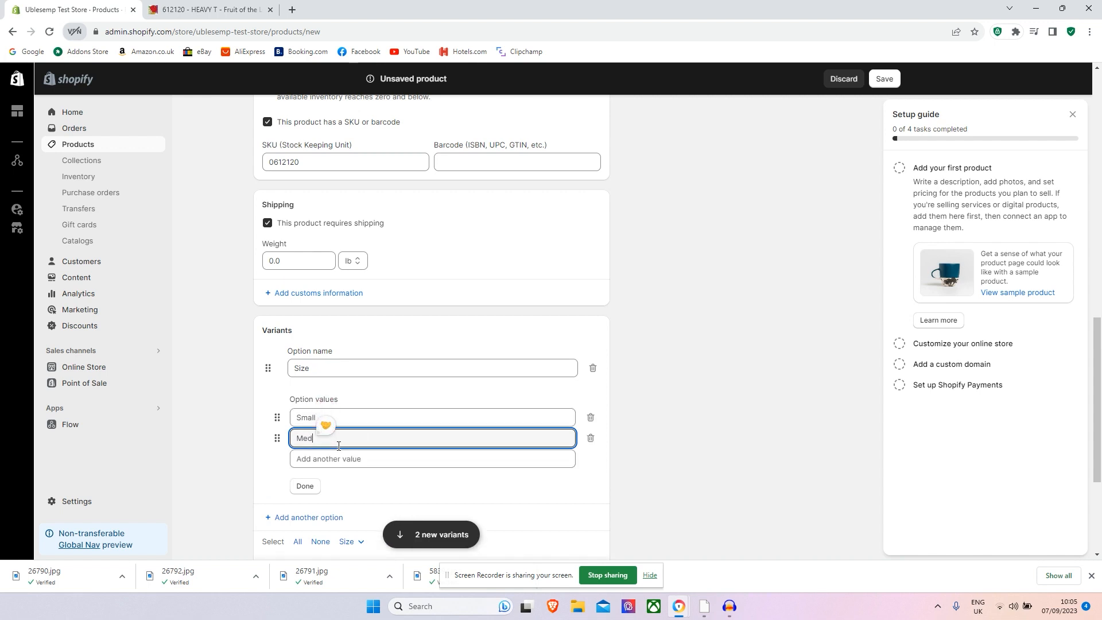
pyautogui.write('ium')
# - Add the values Large and XL to the Size option and finish editing the option
pyautogui.click(354, 454)
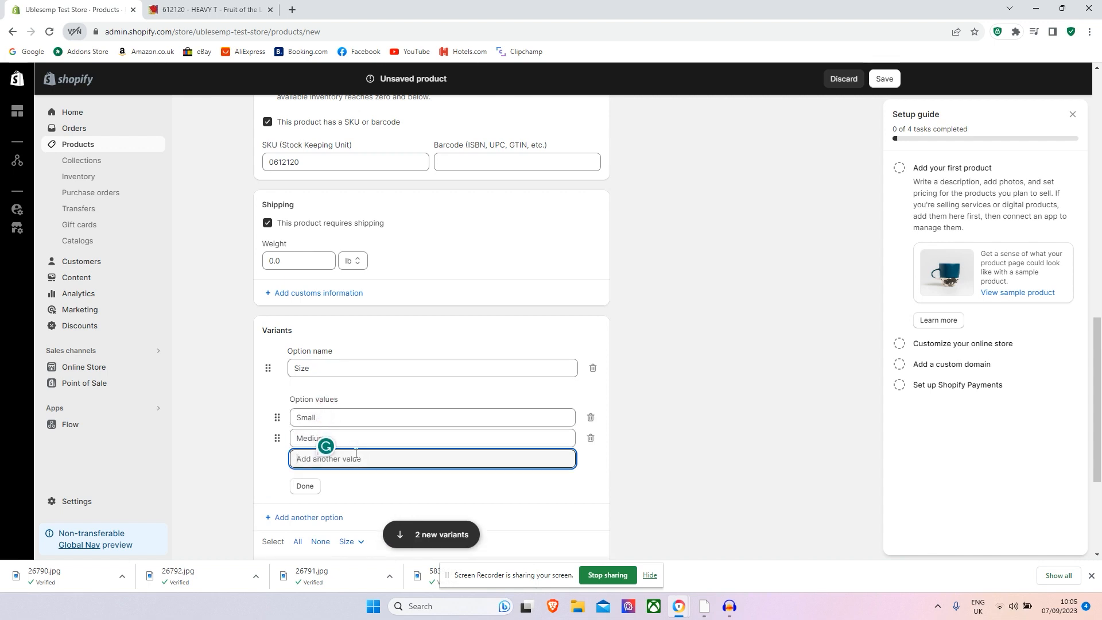
pyautogui.write('Large')
pyautogui.click(352, 481)
pyautogui.write('XL')
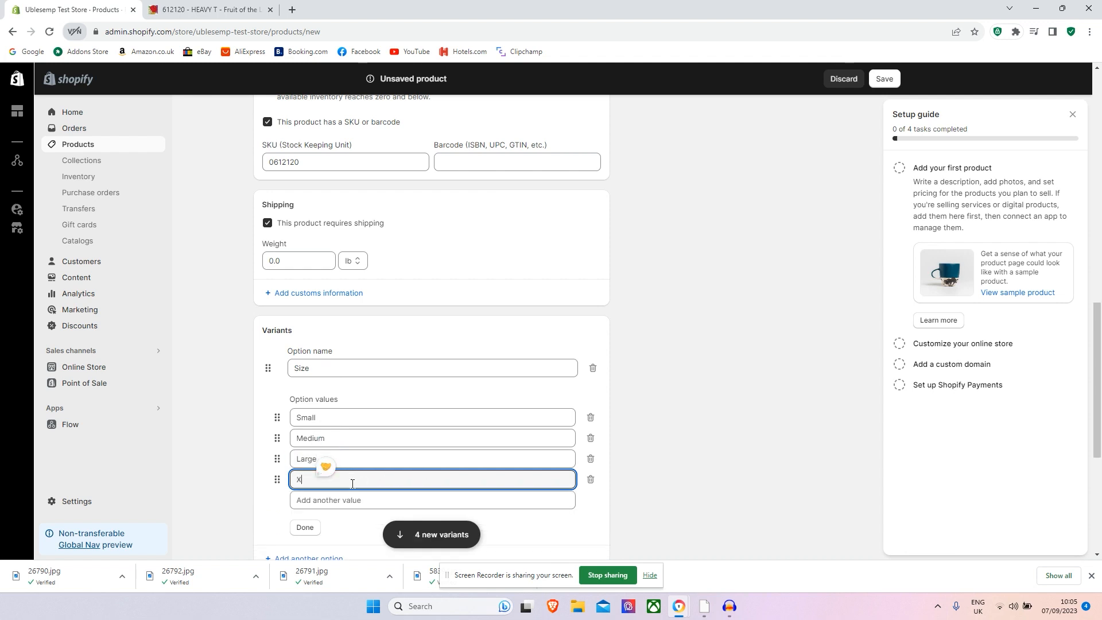
pyautogui.click(319, 528)
# - Set the available quantities of the size variants to 5 for Small, 3 for Medium, 8 for Large and 2 for XL
pyautogui.scroll(-2, 792, 418)
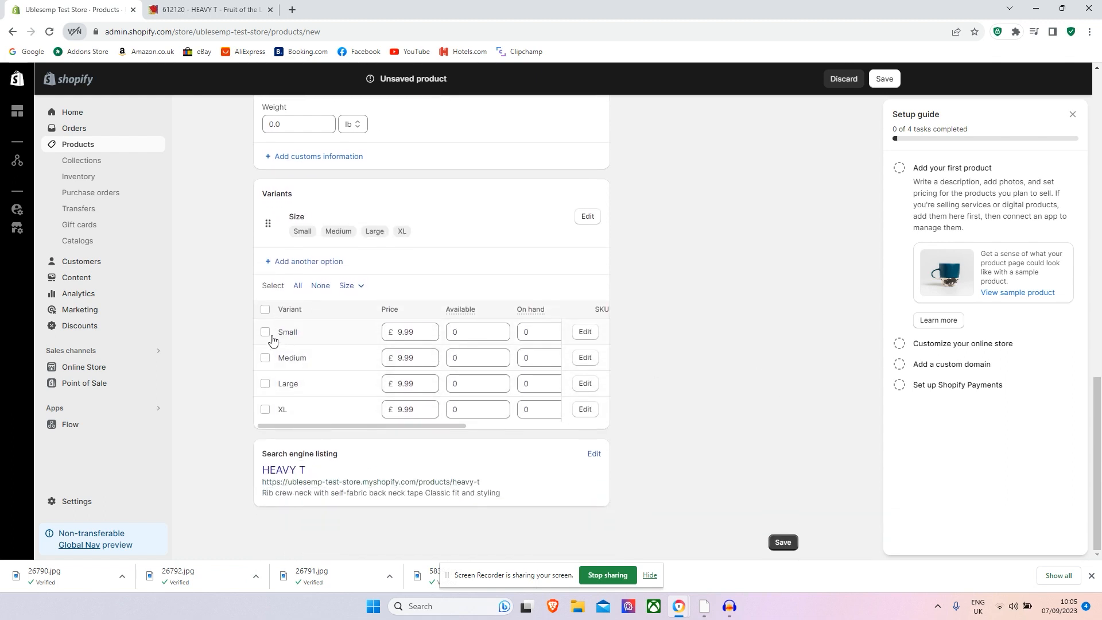
pyautogui.moveTo(470, 331); pyautogui.dragTo(439, 330)
pyautogui.click(476, 333)
pyautogui.click(480, 358)
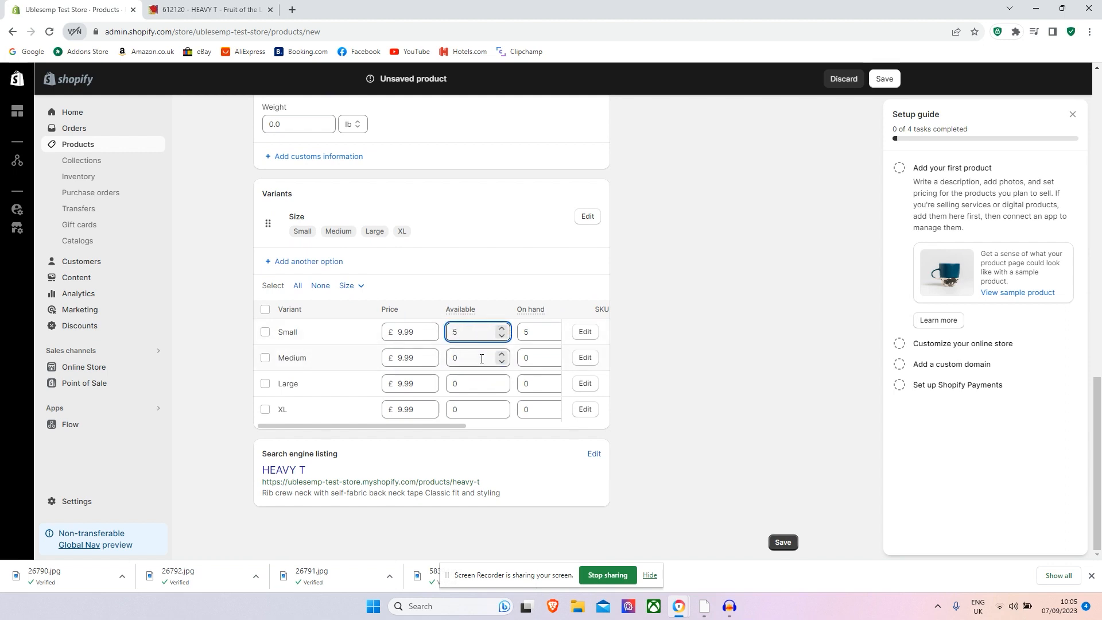
pyautogui.write('3')
pyautogui.click(481, 385)
pyautogui.click(474, 407)
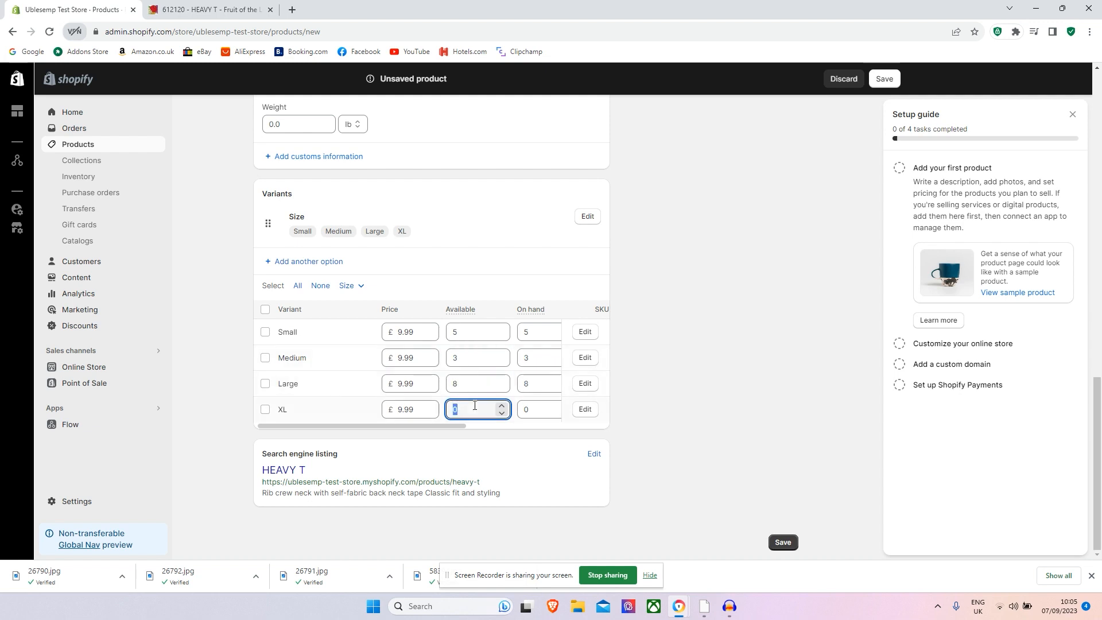
pyautogui.click(701, 345)
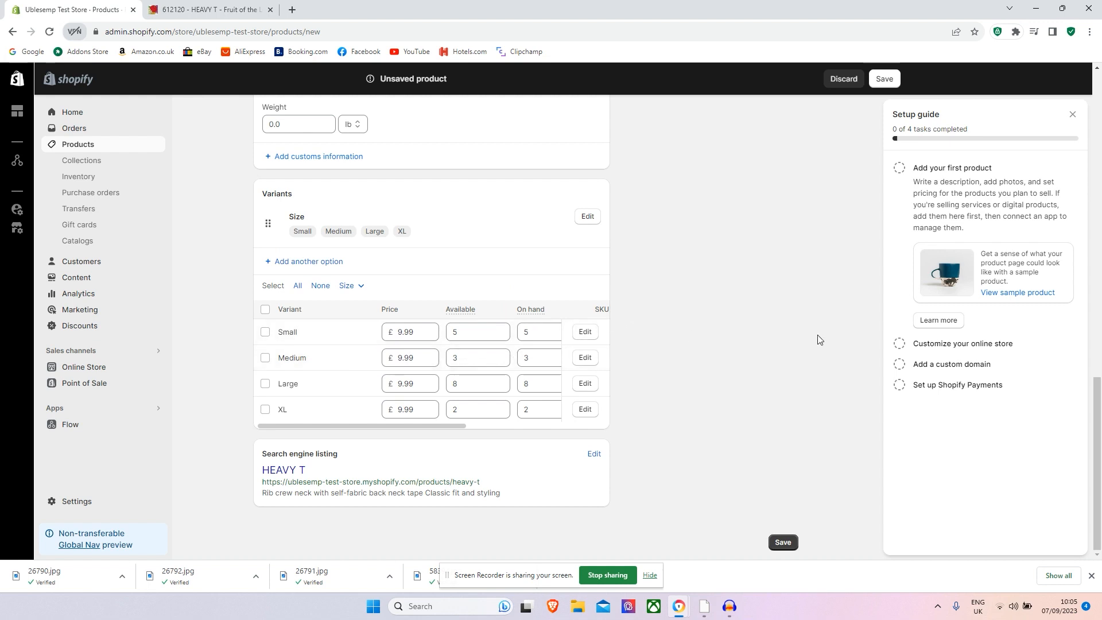
# - Set the product's status to Active
pyautogui.scroll(6, 810, 359)
pyautogui.scroll(3, 809, 361)
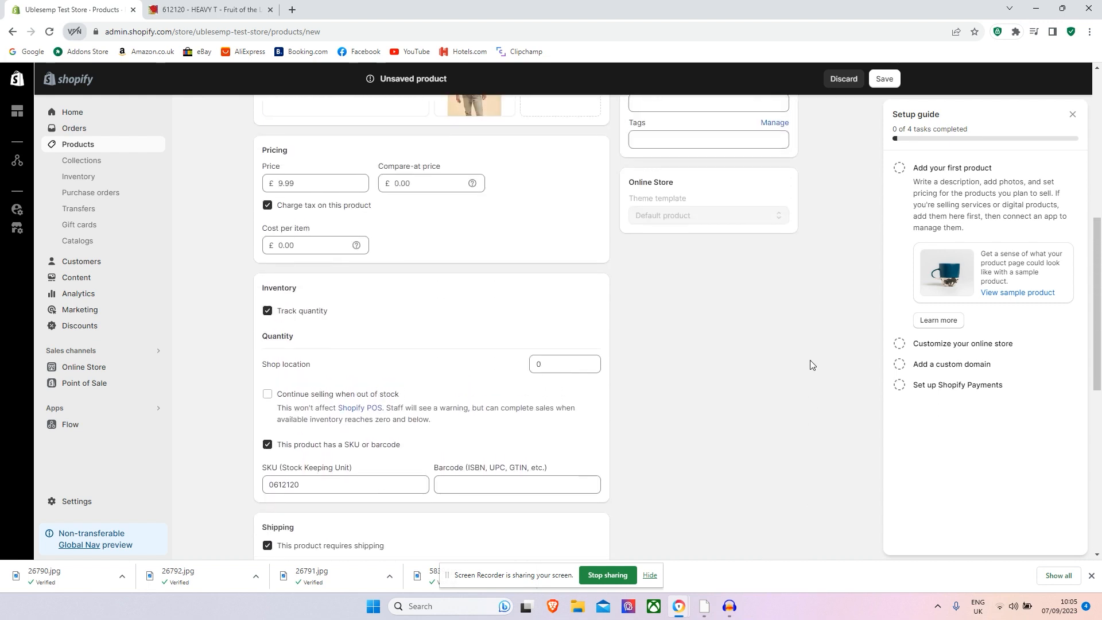
pyautogui.scroll(6, 810, 362)
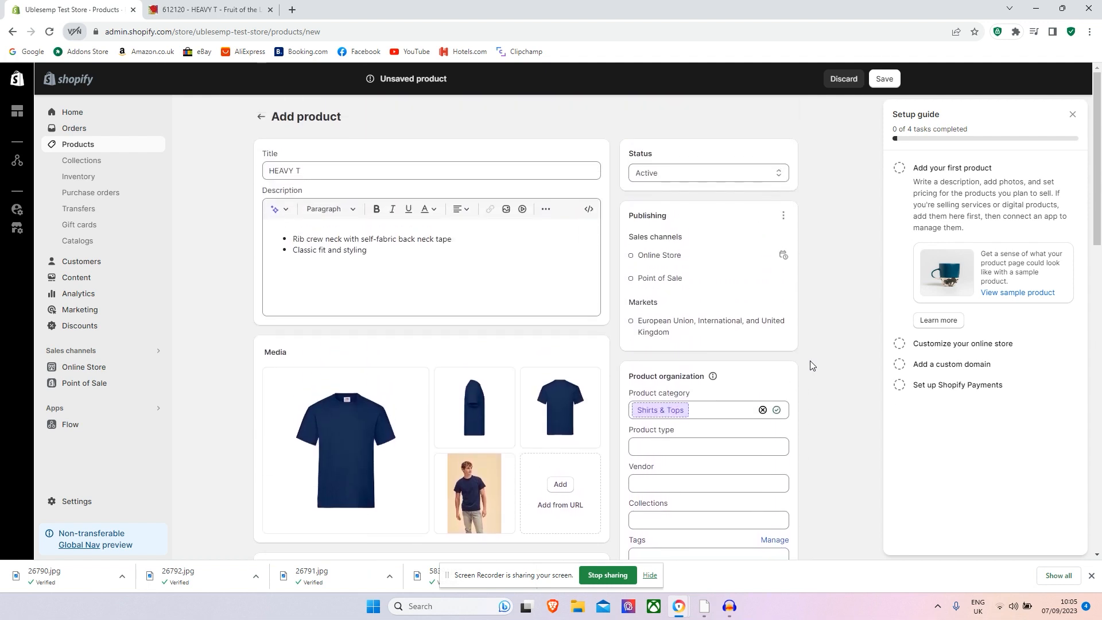
pyautogui.click(680, 178)
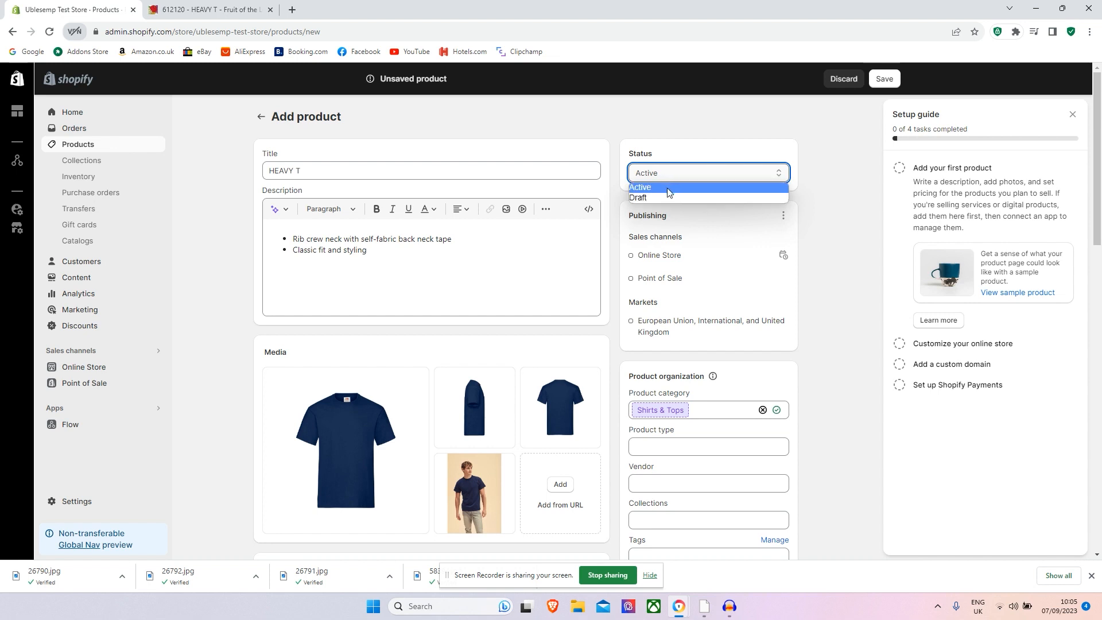
pyautogui.click(667, 188)
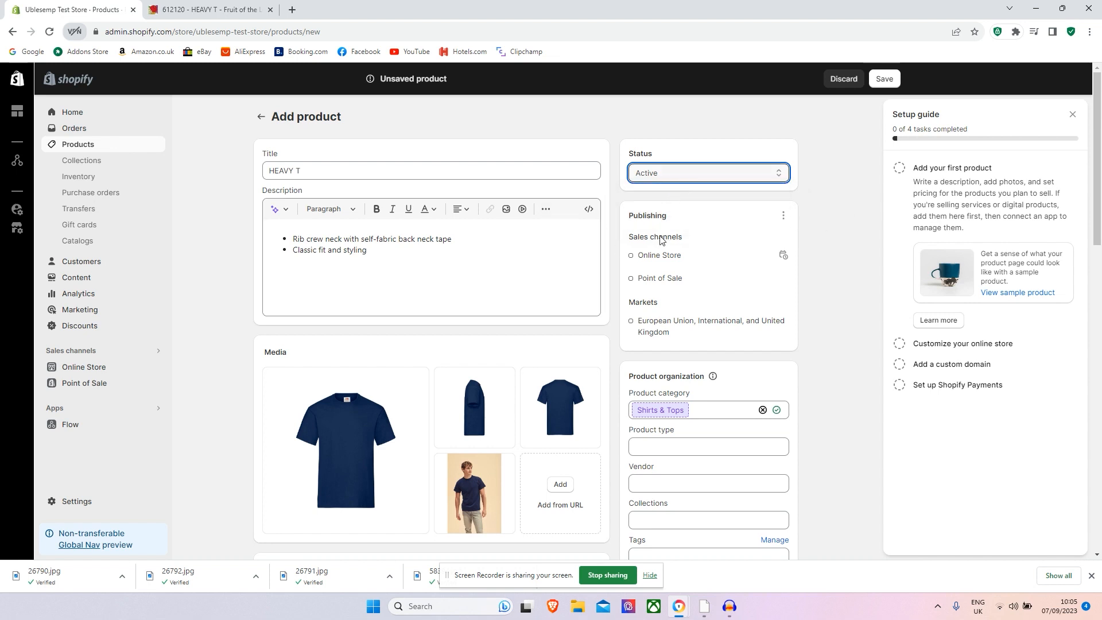
# - Check which sales channels are selected for publishing the product, leaving the selection as it is
pyautogui.click(784, 224)
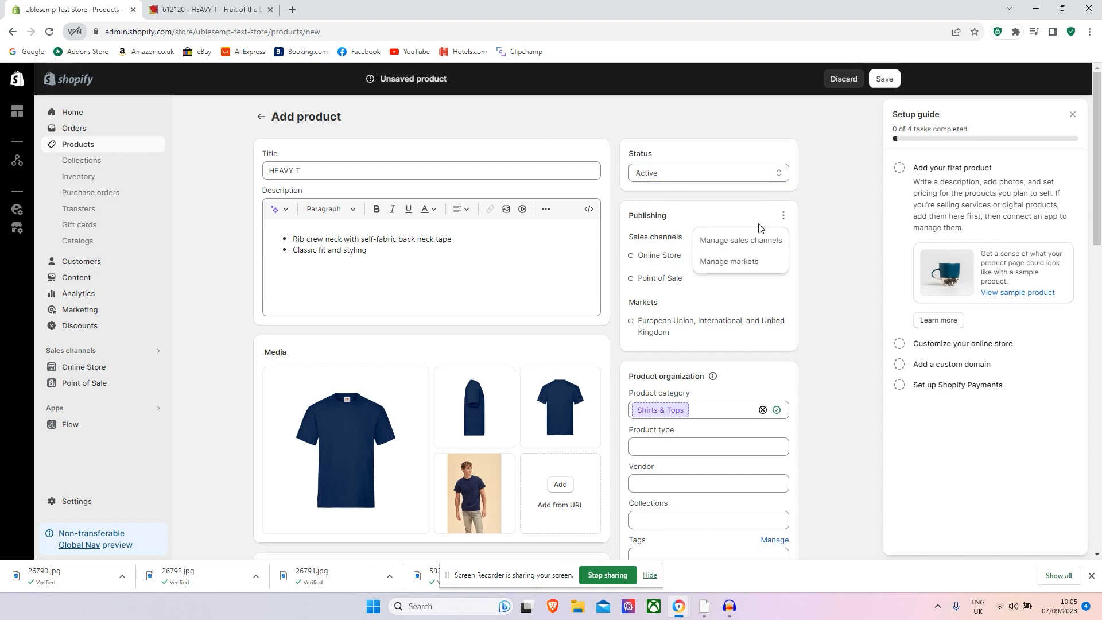
pyautogui.click(748, 244)
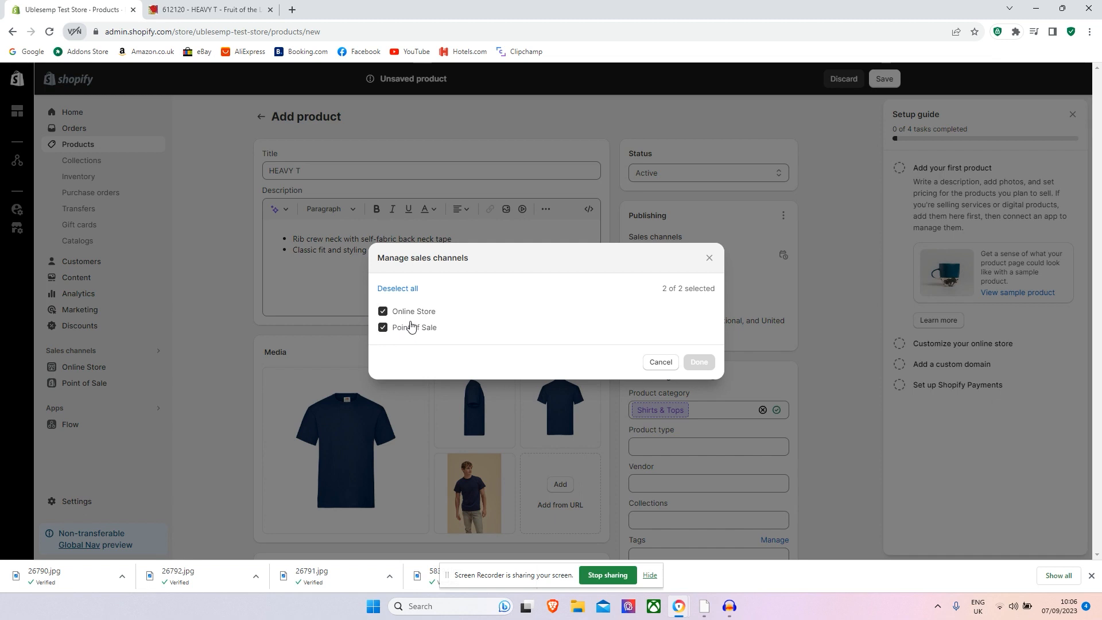
pyautogui.click(661, 362)
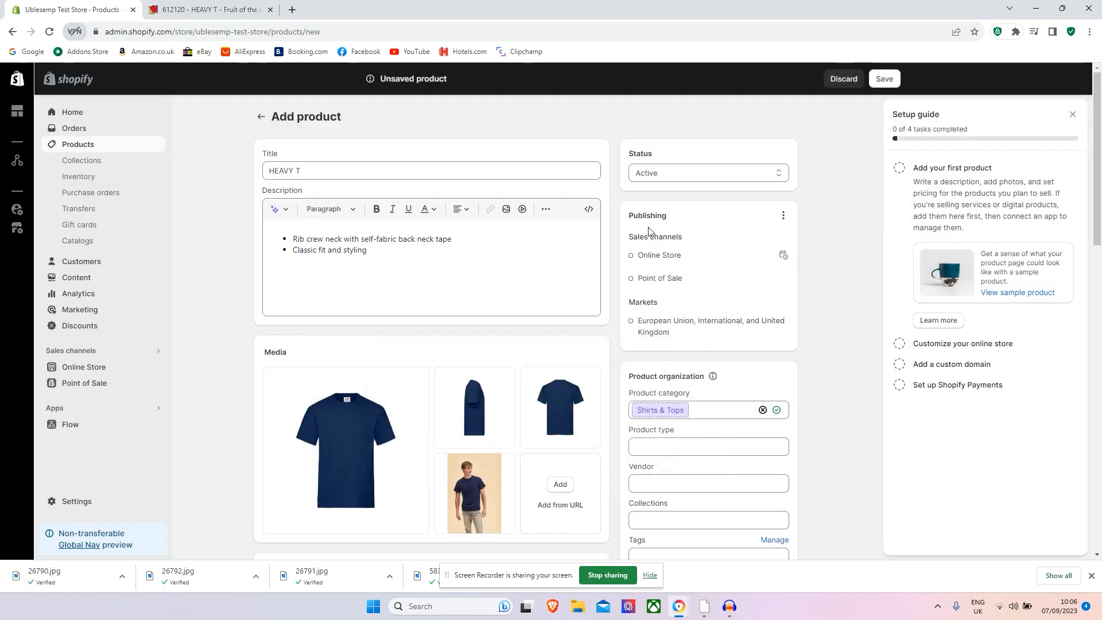
# - Set the product category to Shirts & Tops, found within Apparel & Accessories > Clothing
pyautogui.scroll(-1, 687, 296)
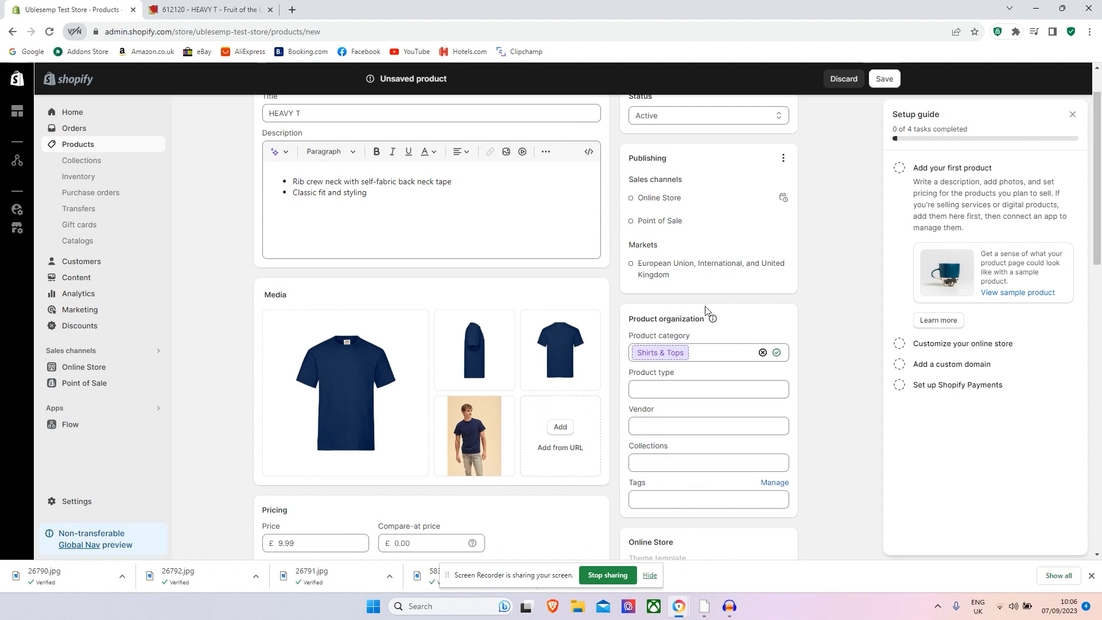
pyautogui.scroll(-2, 692, 321)
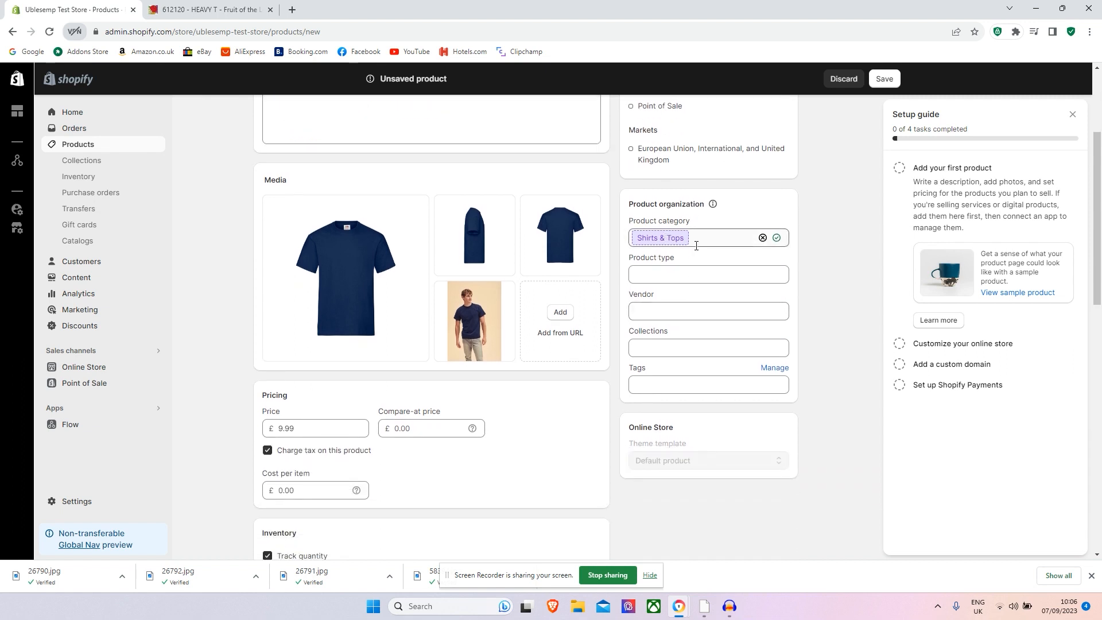
pyautogui.click(712, 244)
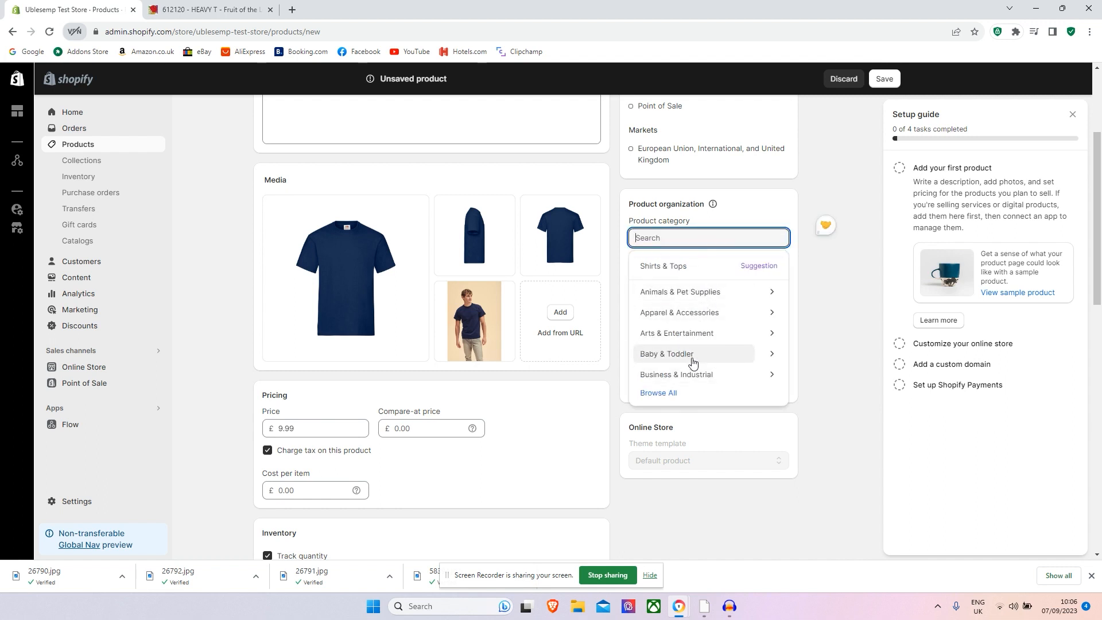
pyautogui.click(773, 311)
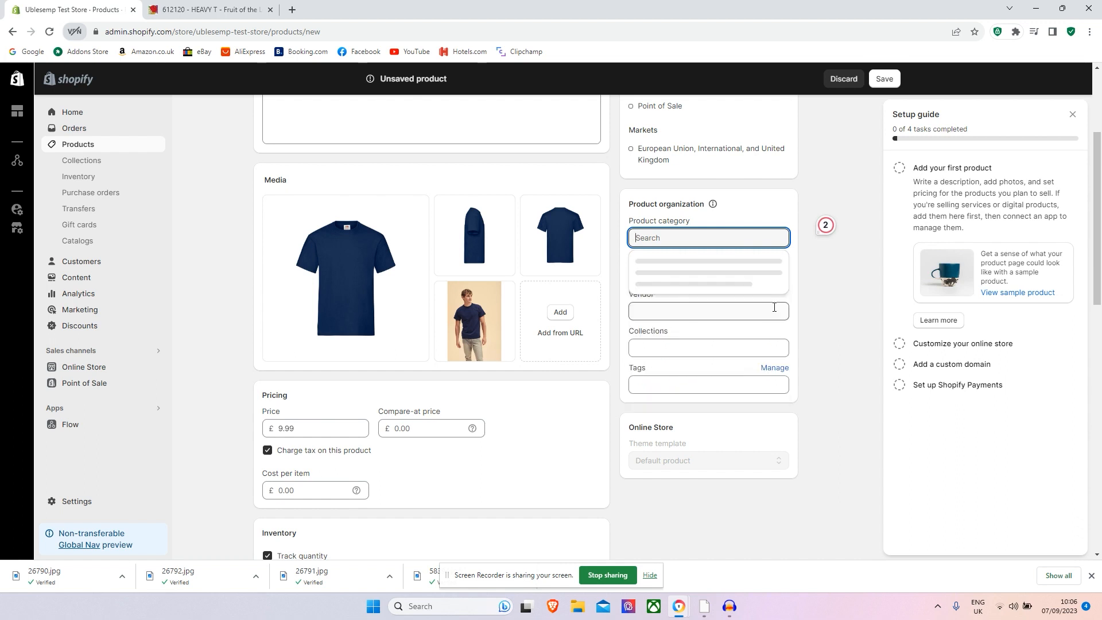
pyautogui.click(775, 293)
pyautogui.scroll(-5, 739, 359)
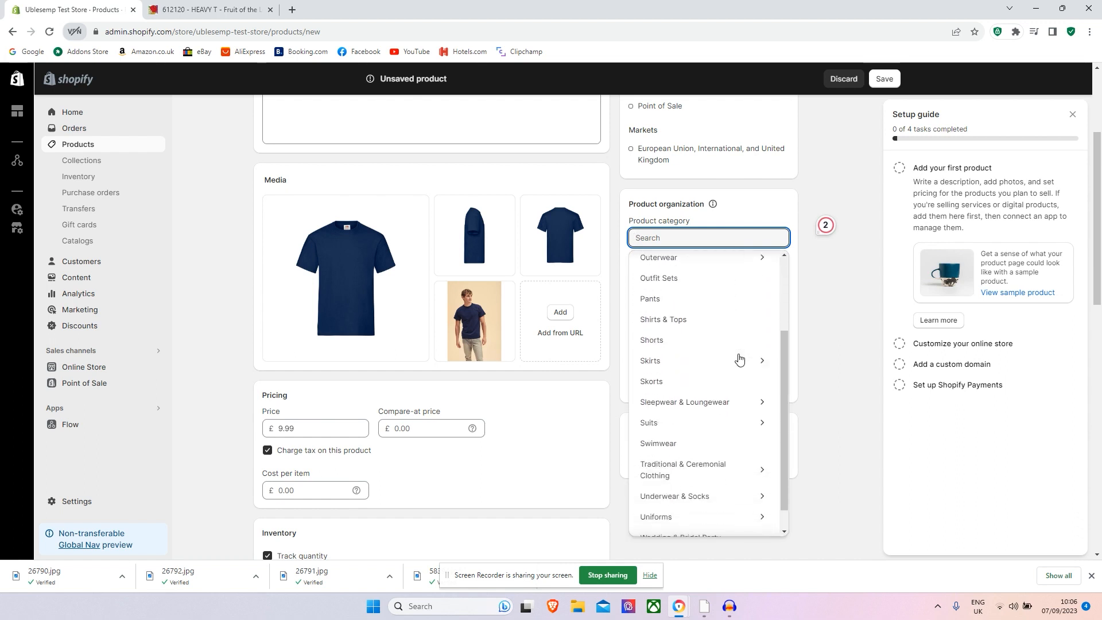
pyautogui.scroll(-1, 740, 360)
pyautogui.scroll(3, 739, 360)
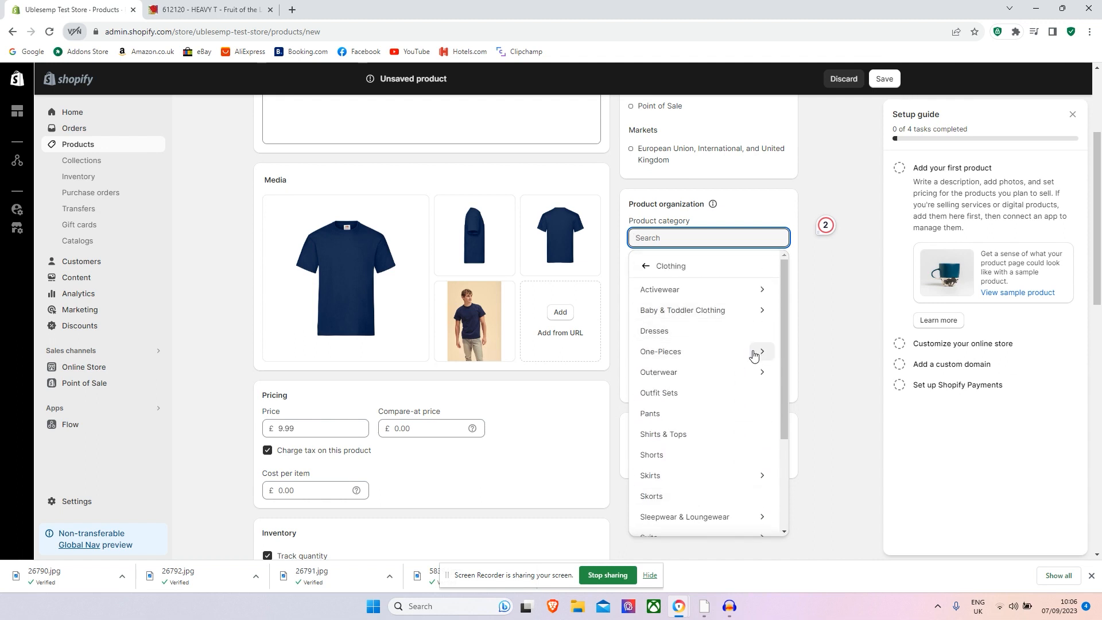
pyautogui.scroll(-2, 736, 377)
pyautogui.click(700, 383)
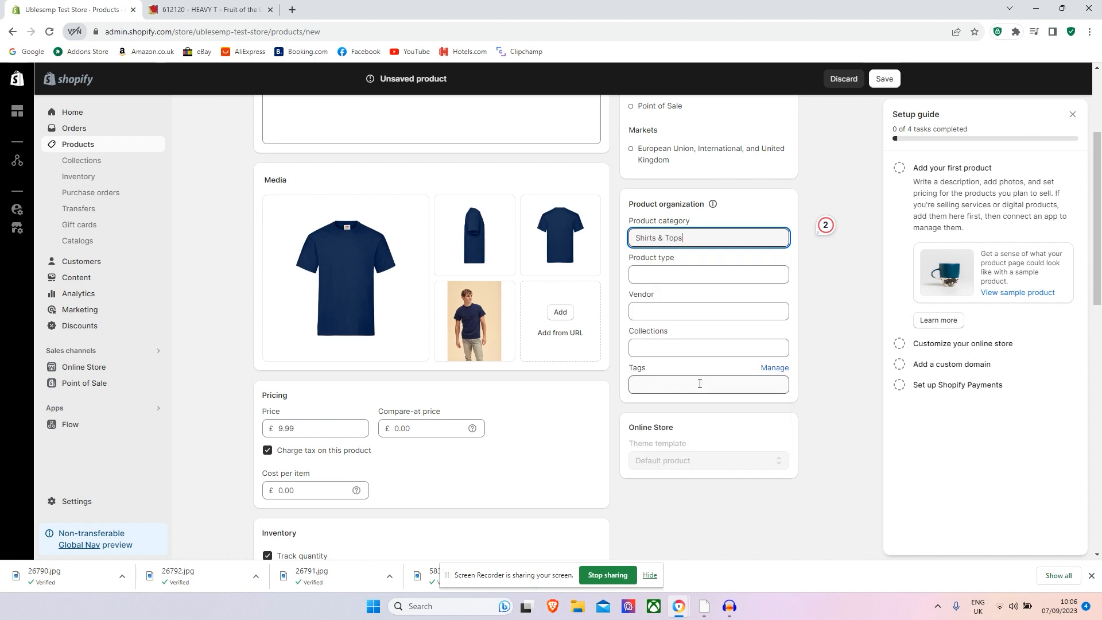
# - Set the product type to T-Shirts and add Fruit Of The Loom as the vendor
pyautogui.click(674, 275)
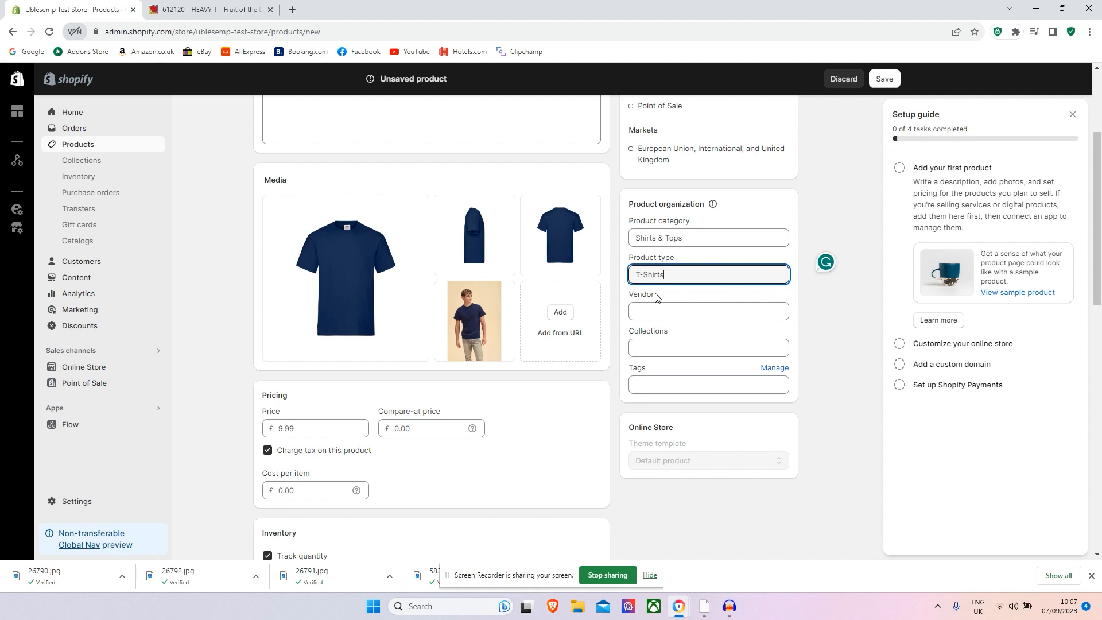
pyautogui.click(662, 315)
pyautogui.write('Fruit Of T')
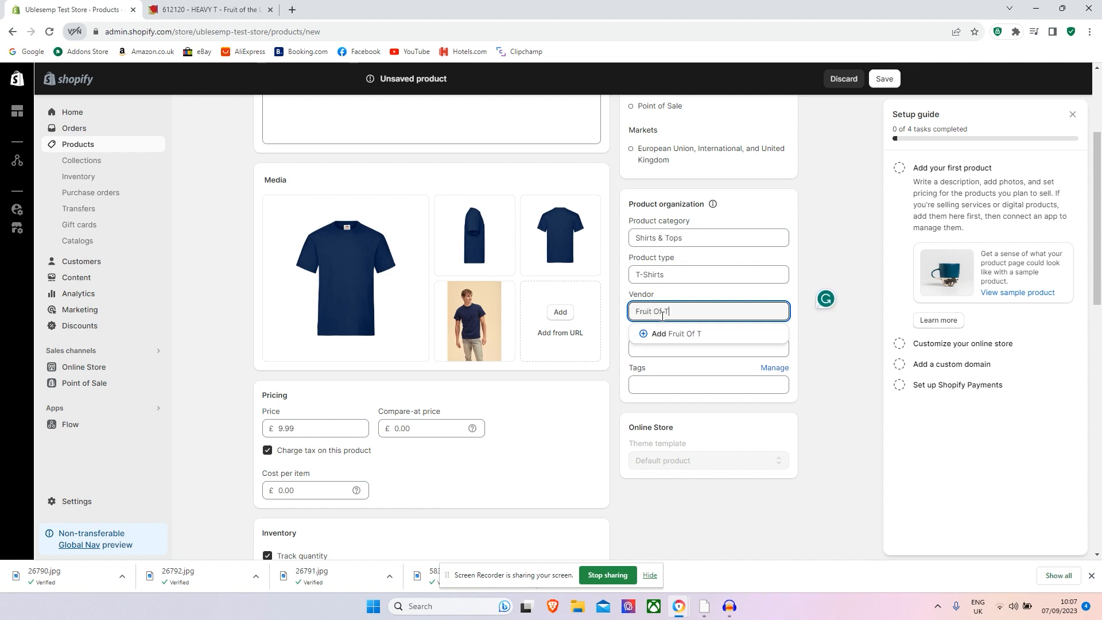
pyautogui.write('he Loom')
pyautogui.click(644, 338)
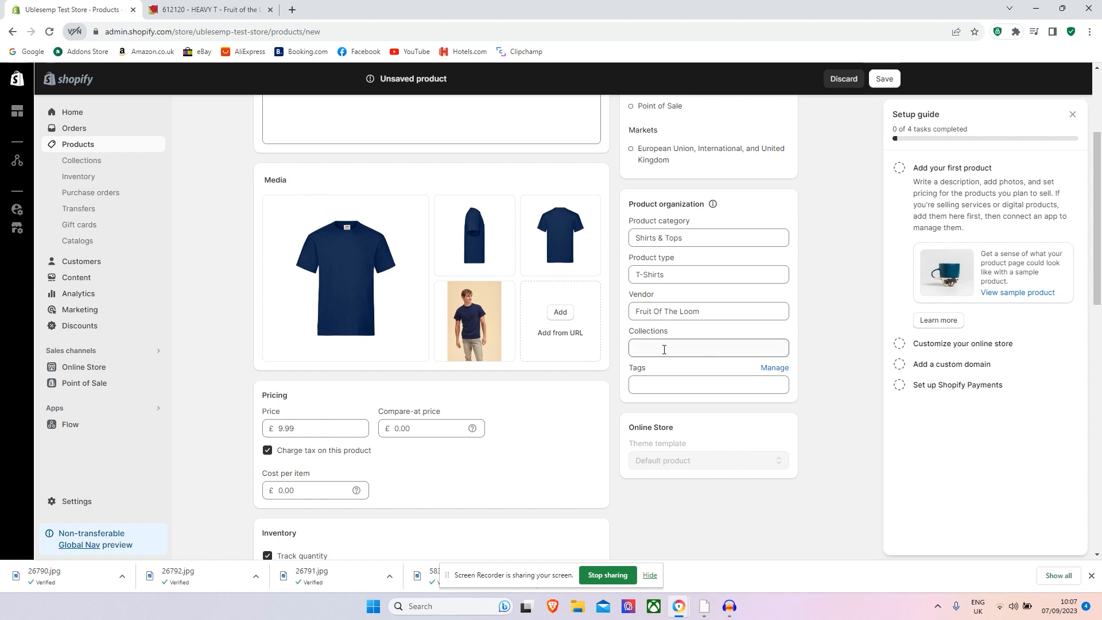
# - Examine the product's available collections, tags and theme template without entering anything
pyautogui.click(664, 350)
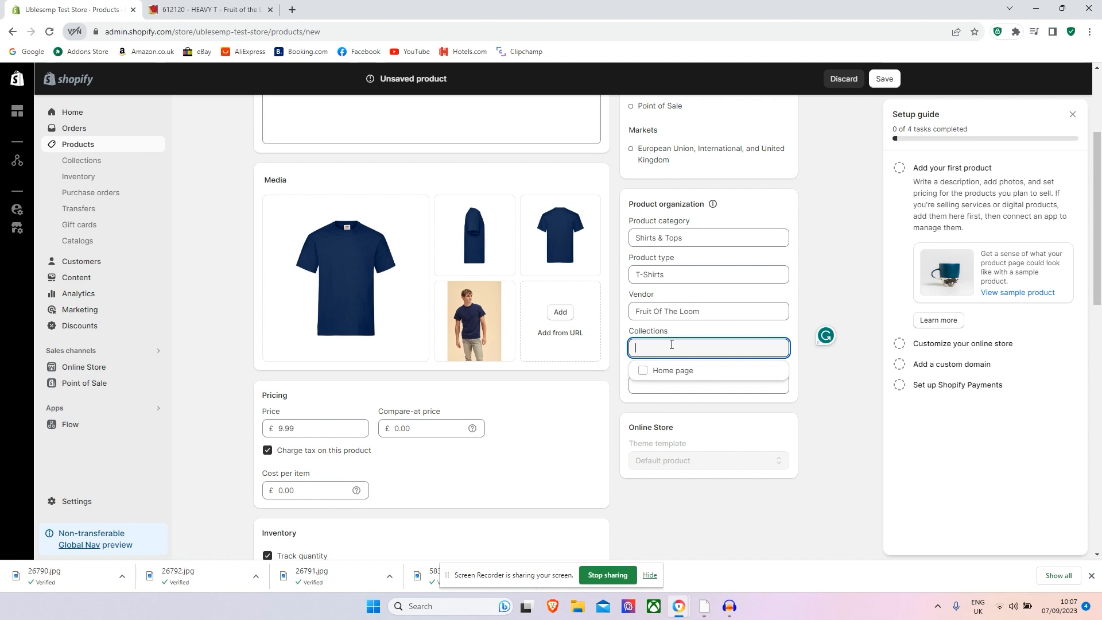
pyautogui.click(835, 387)
pyautogui.click(739, 382)
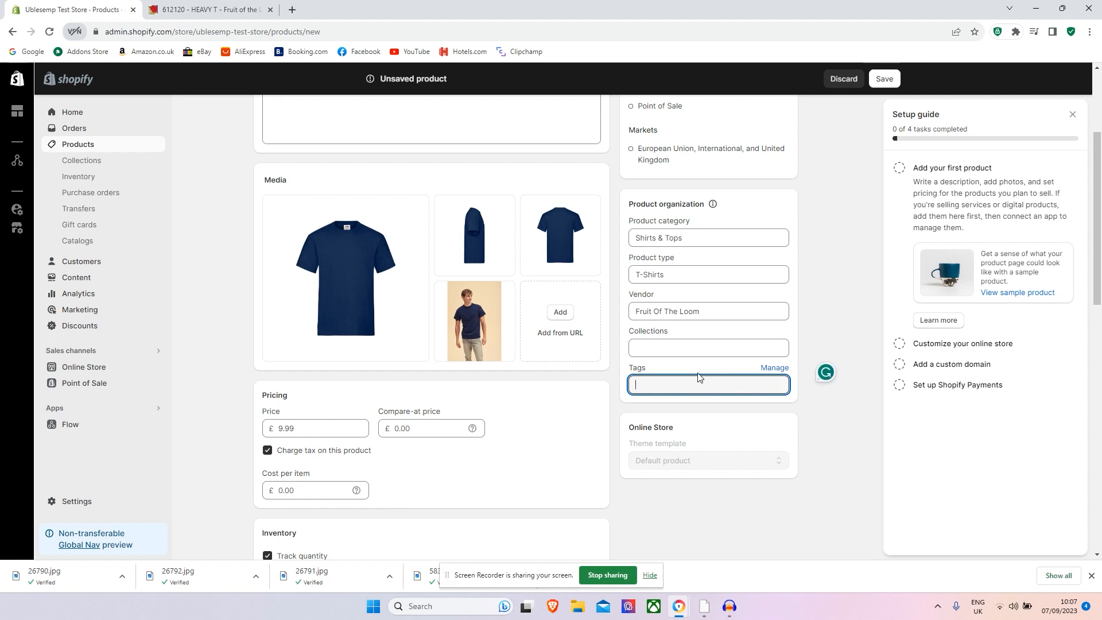
pyautogui.scroll(-2, 698, 378)
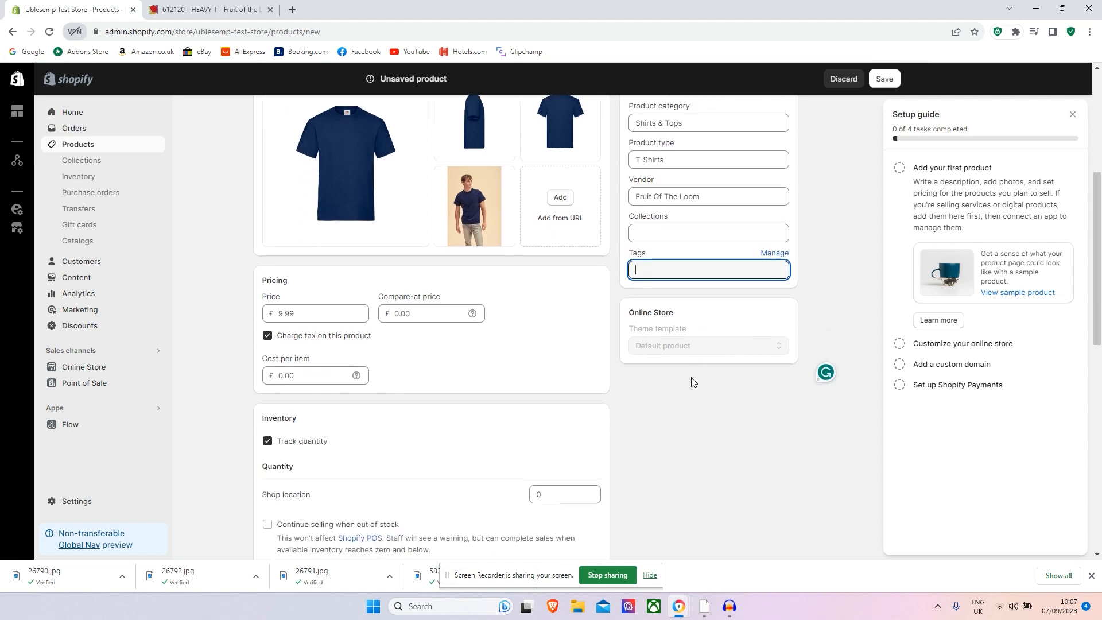
pyautogui.scroll(-1, 693, 373)
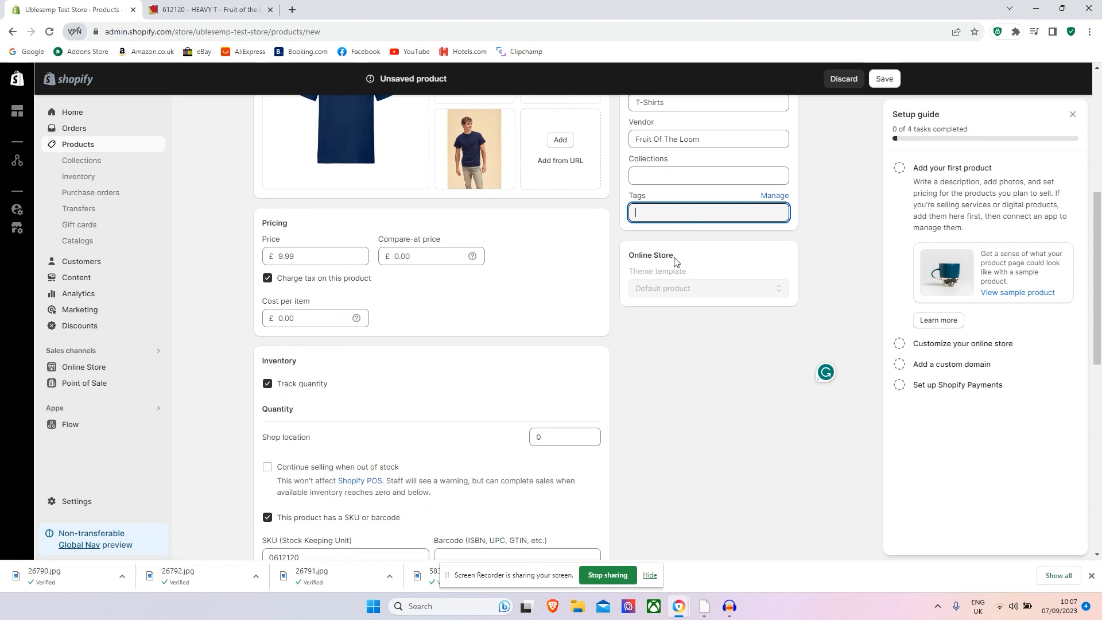
pyautogui.click(667, 295)
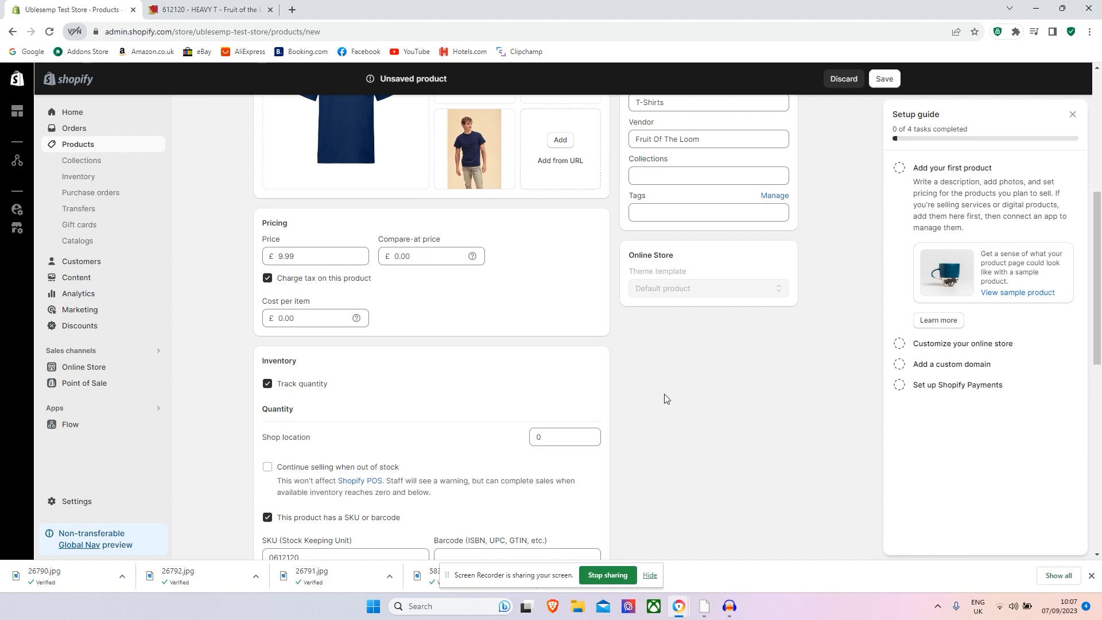
# - Save the HEAVY T product and return to the product list
pyautogui.scroll(6, 664, 396)
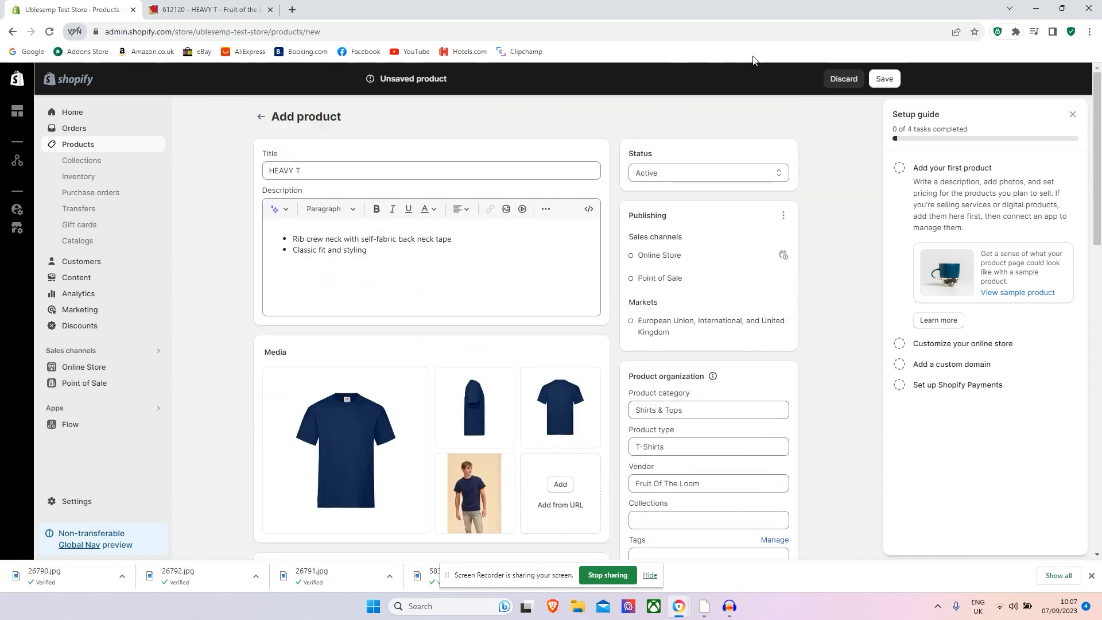
pyautogui.click(886, 83)
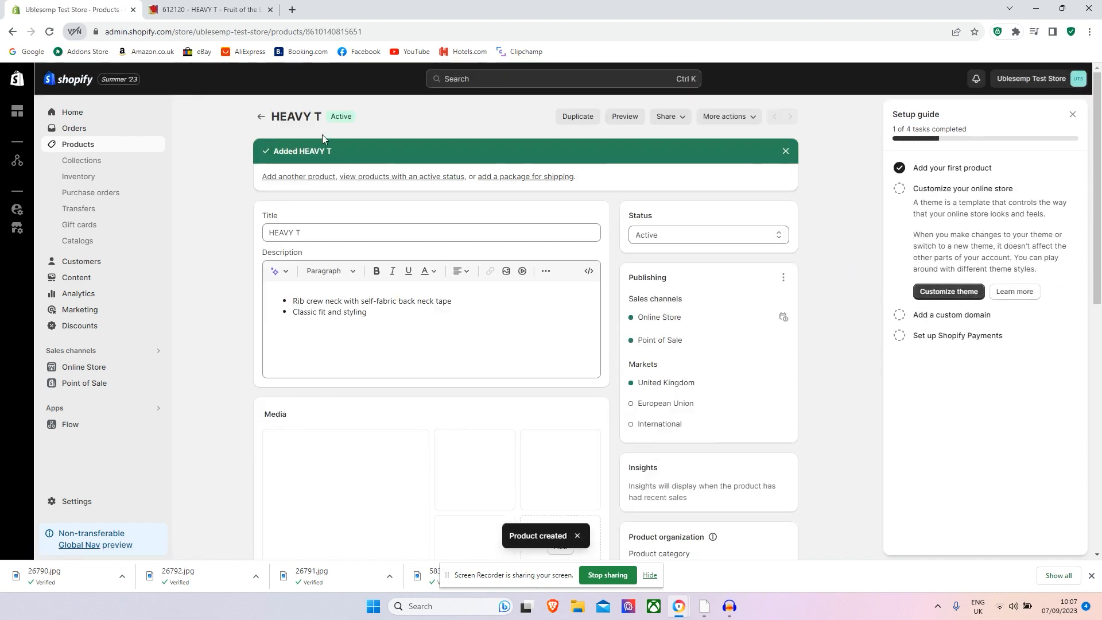
pyautogui.click(263, 118)
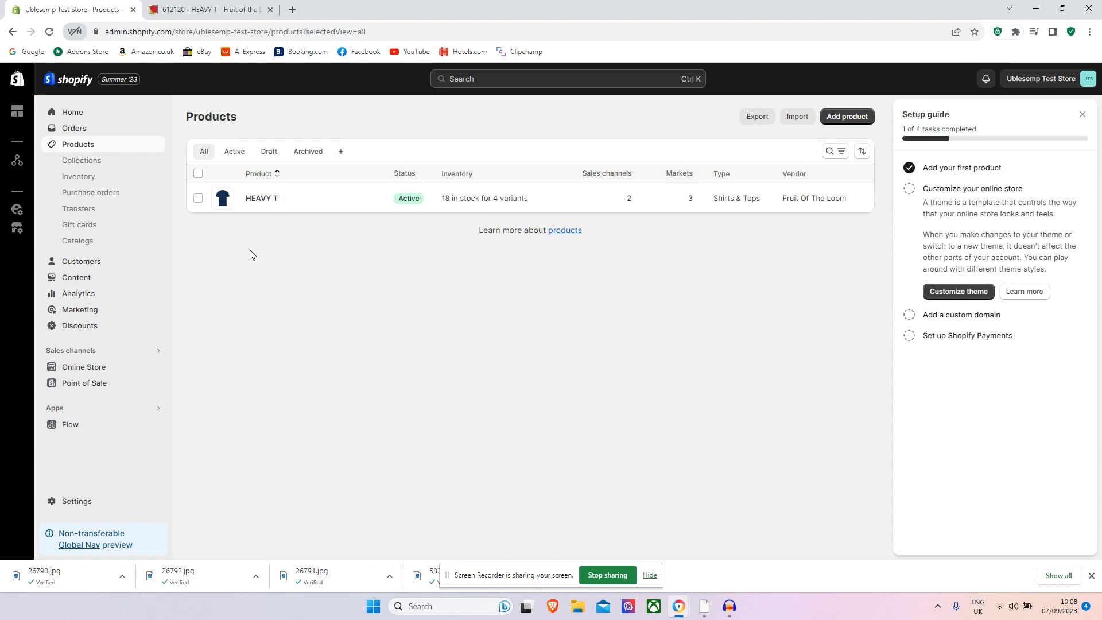
# - Start a new collection titled T-Shirts with the description "T-Shirts for men, women, children & pets"
pyautogui.click(92, 168)
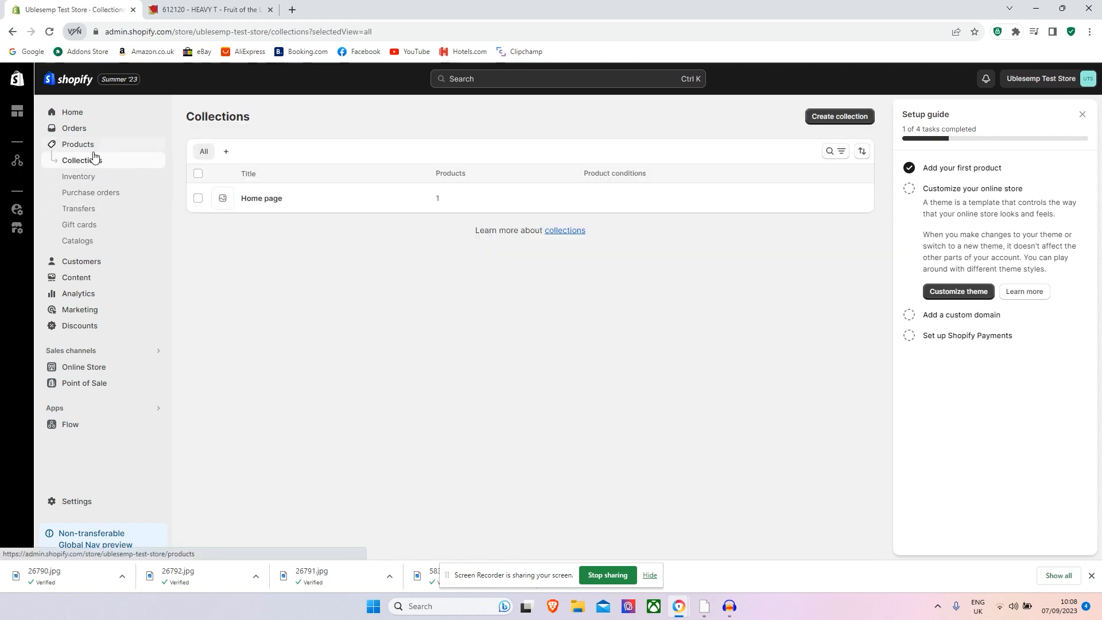
pyautogui.click(852, 117)
pyautogui.click(366, 167)
pyautogui.write('T-Shirts')
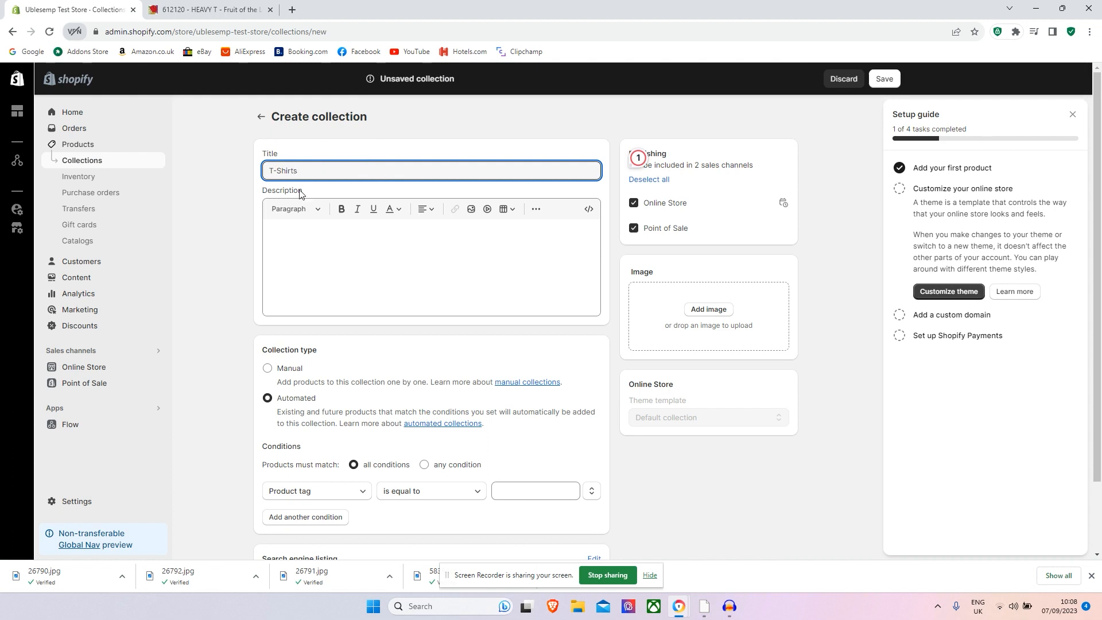
pyautogui.click(335, 226)
pyautogui.write('T')
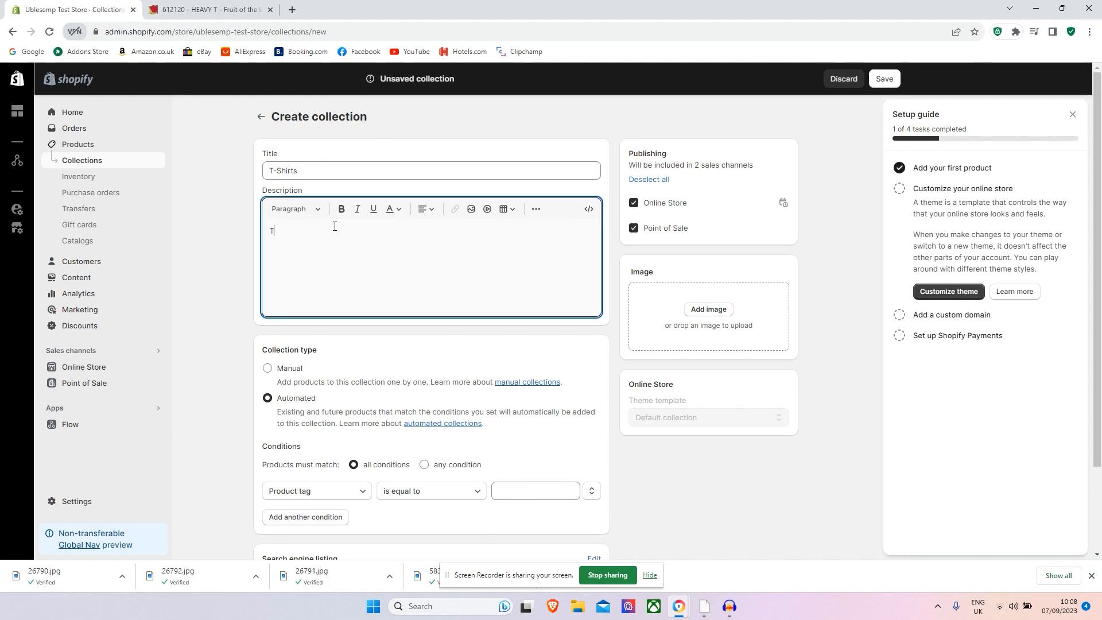
pyautogui.write('-Shirts for men, women, children & pets')
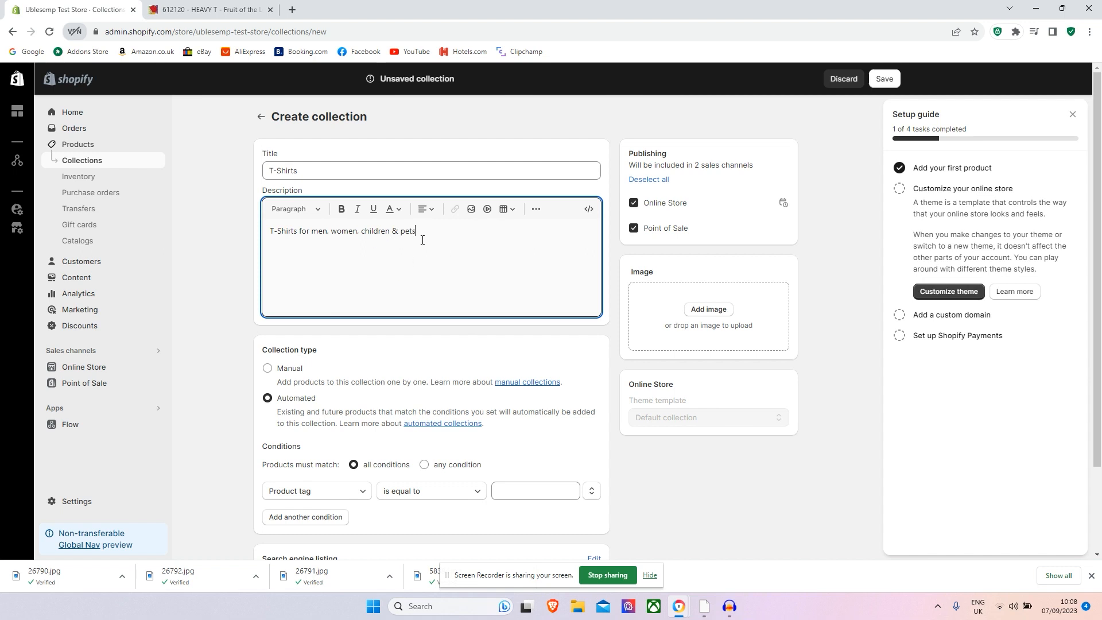
# - Add the image 58394 from the Downloads folder as the collection image
pyautogui.scroll(-1, 422, 240)
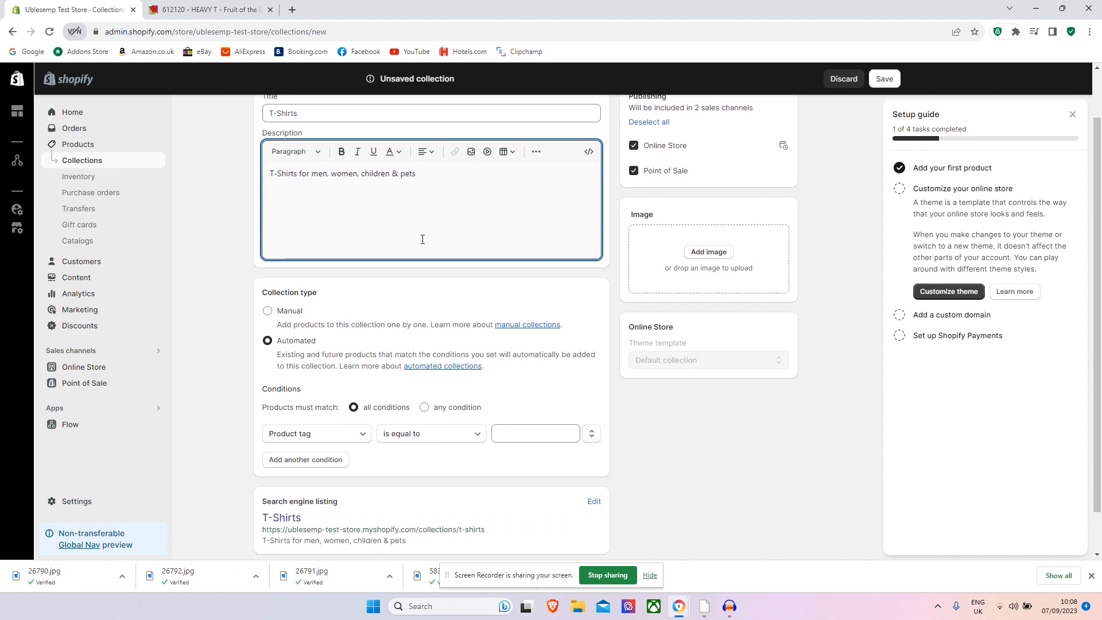
pyautogui.click(719, 255)
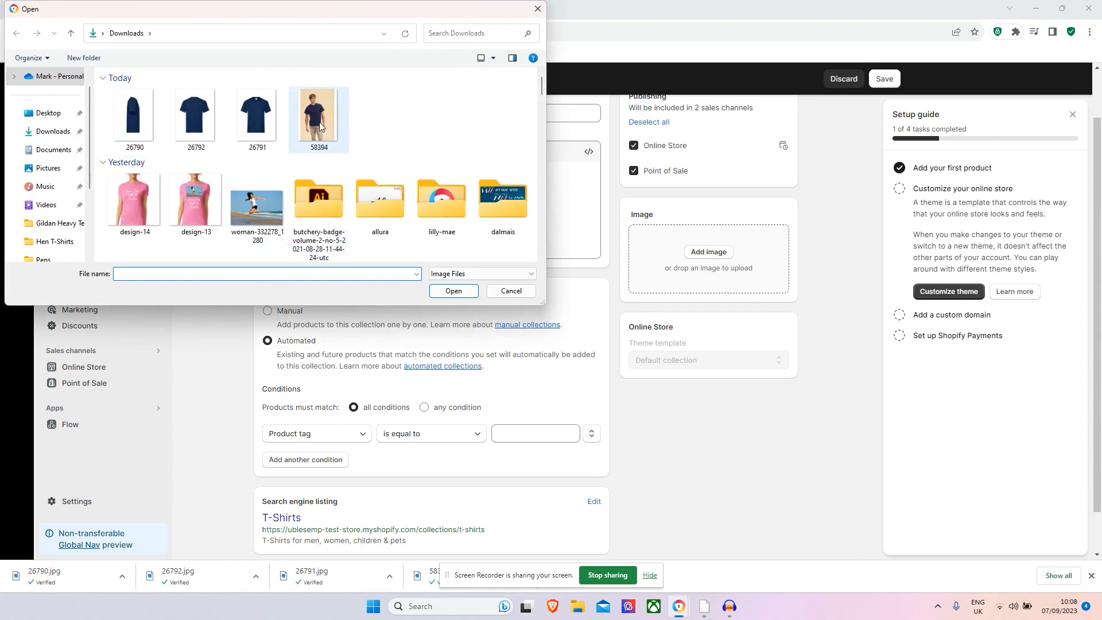
pyautogui.doubleClick(315, 123)
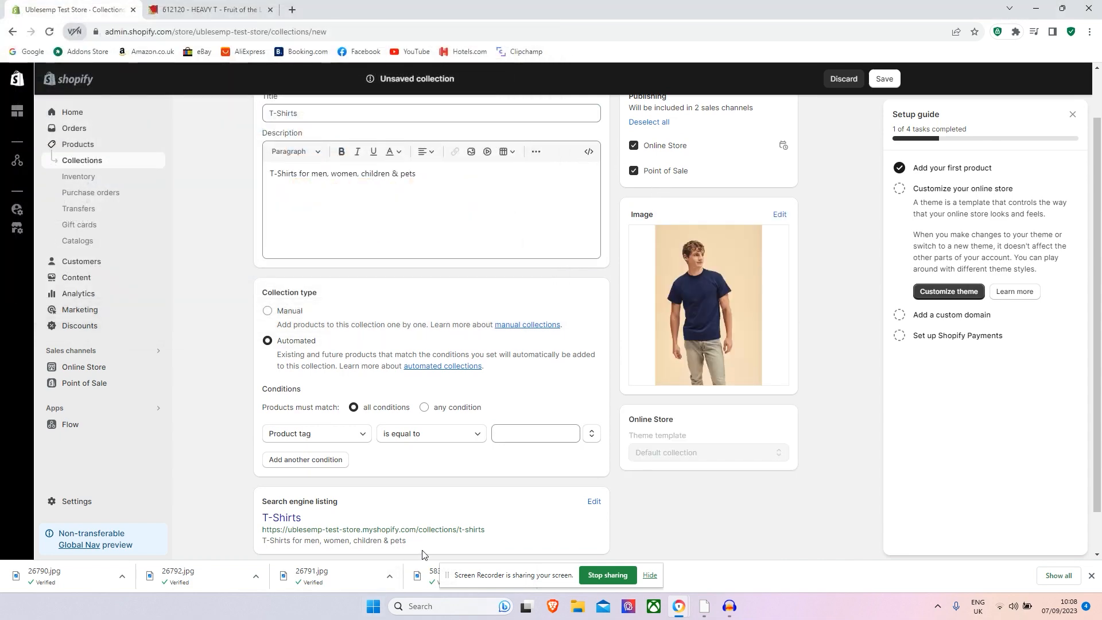
# - Try the Manual collection type and switch back to Automated
pyautogui.scroll(-1, 445, 312)
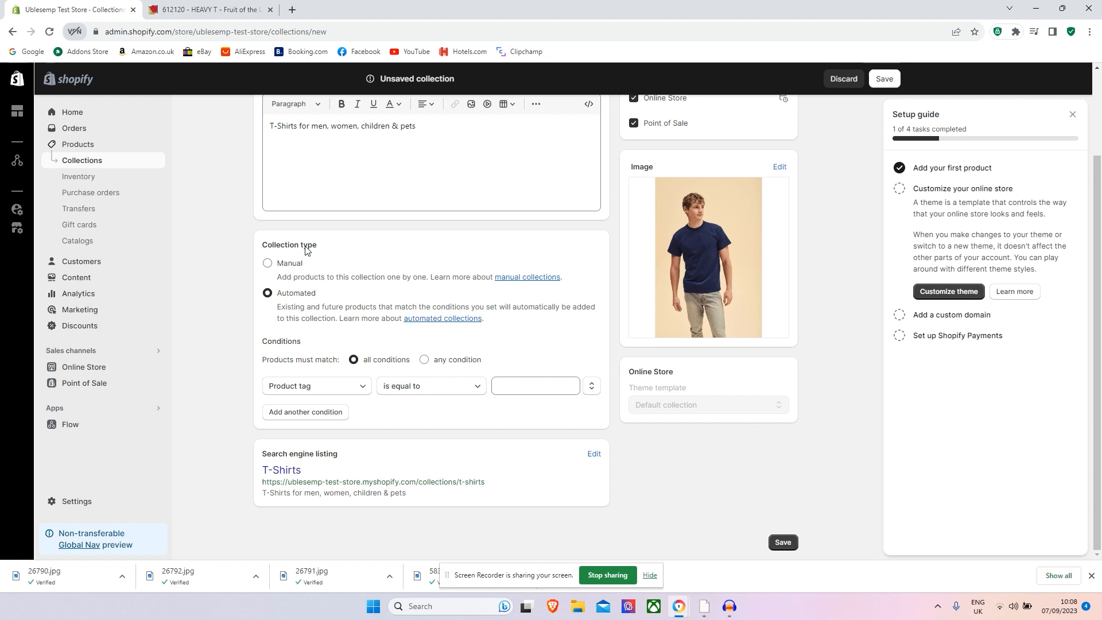
pyautogui.click(268, 264)
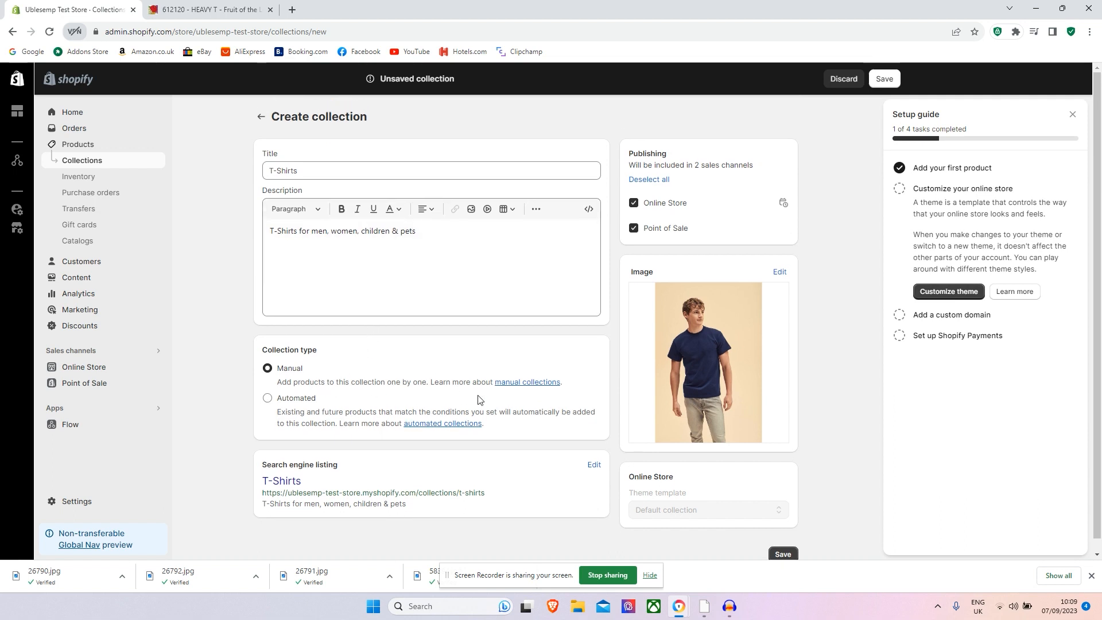
pyautogui.click(268, 399)
pyautogui.scroll(-2, 167, 382)
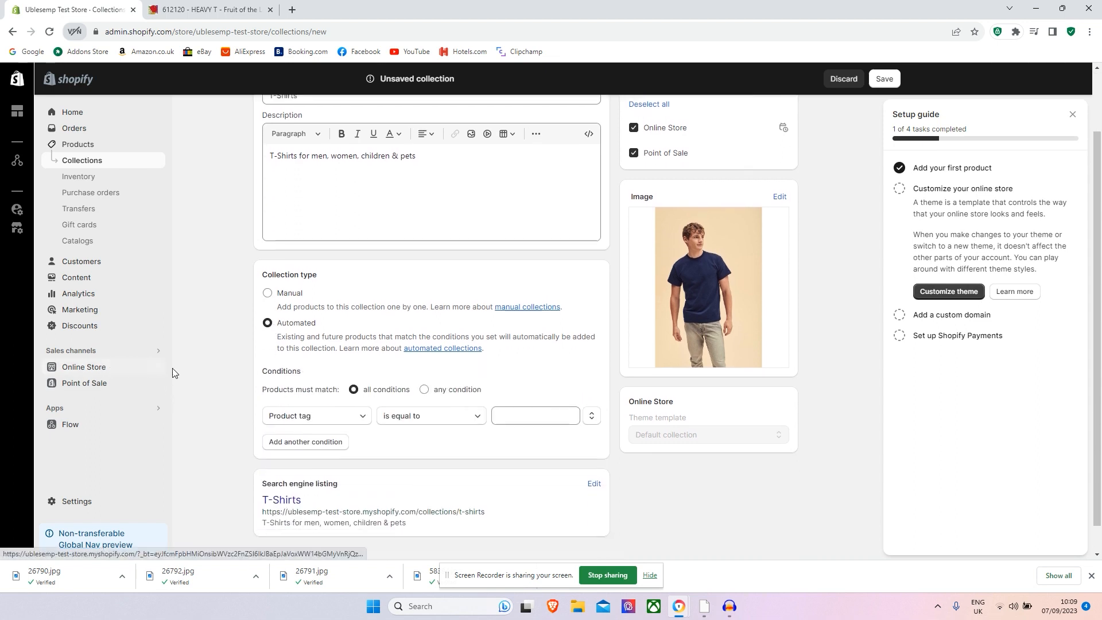
pyautogui.click(310, 386)
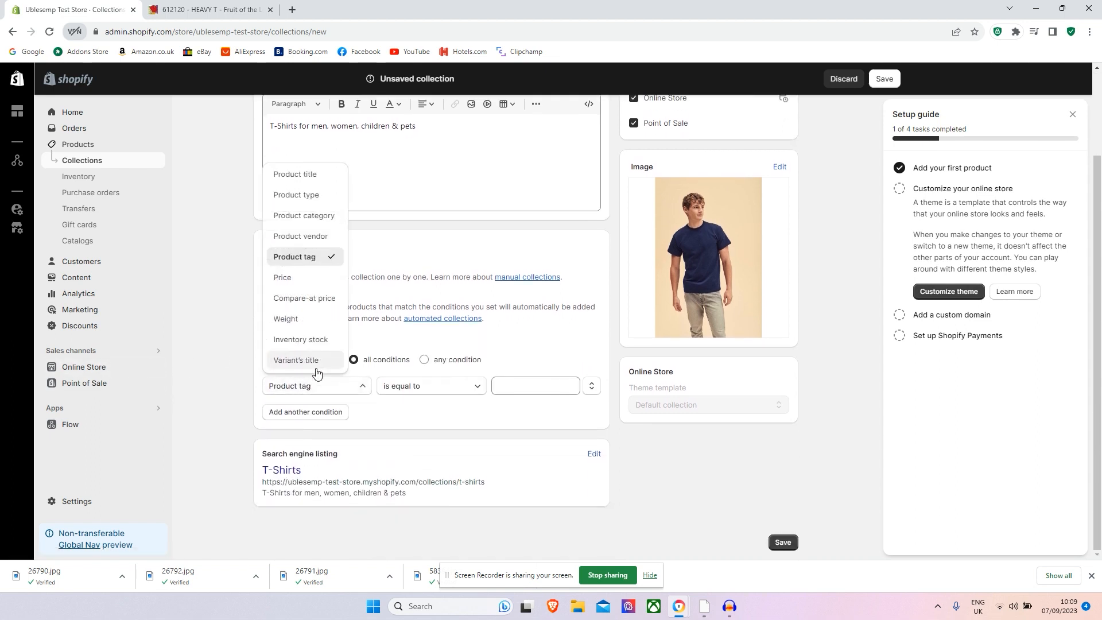
pyautogui.click(330, 221)
pyautogui.click(493, 389)
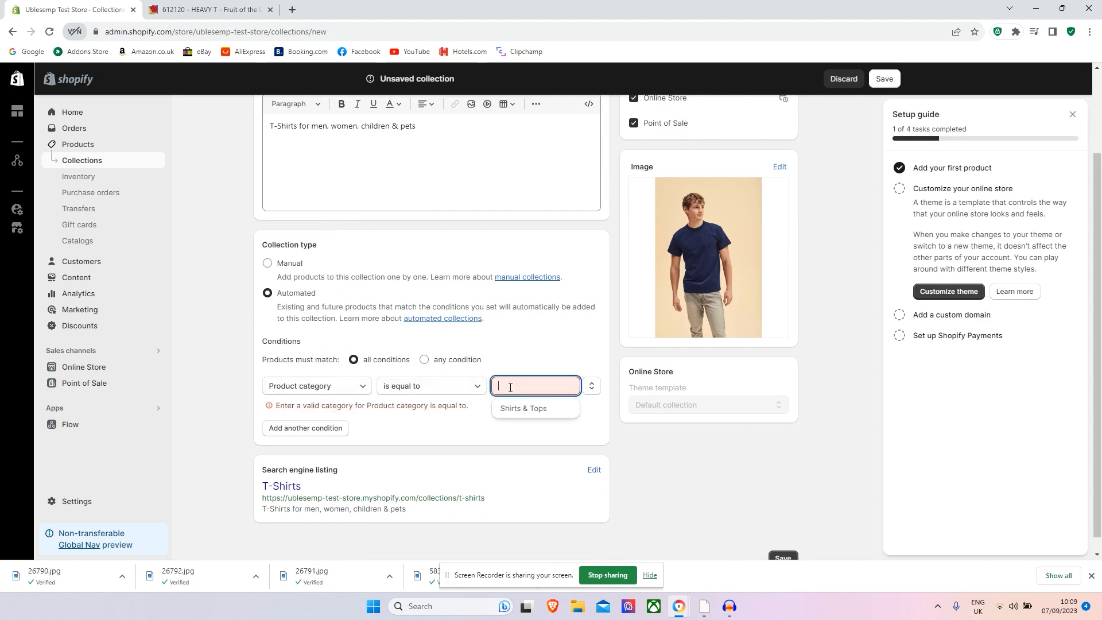
# - Set the collection's condition to Product type is equal to T-Shirts
pyautogui.click(326, 385)
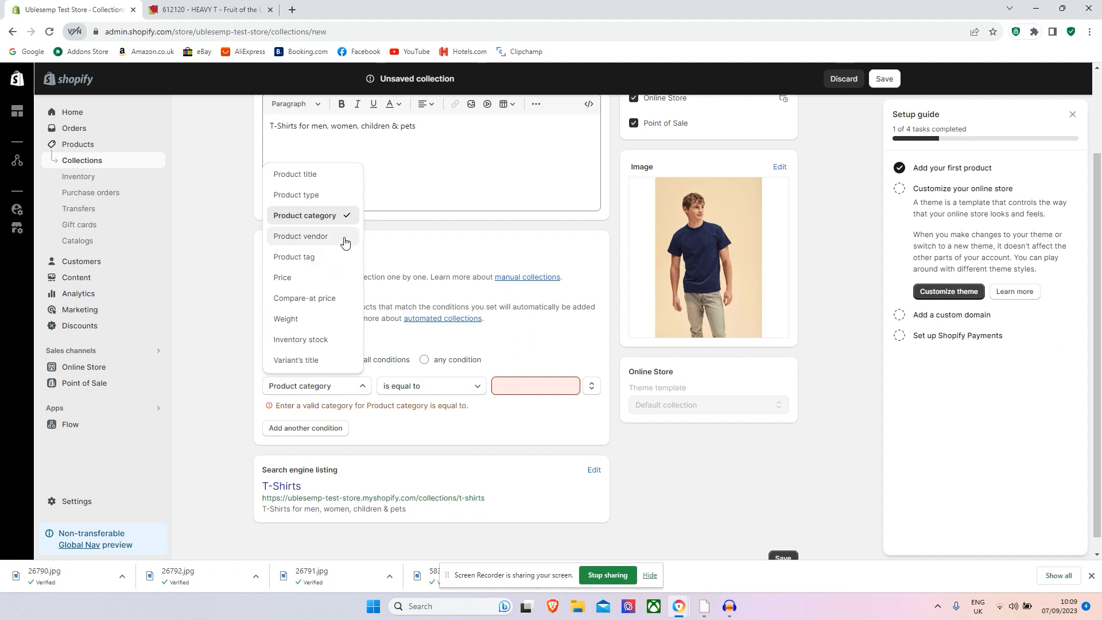
pyautogui.click(320, 196)
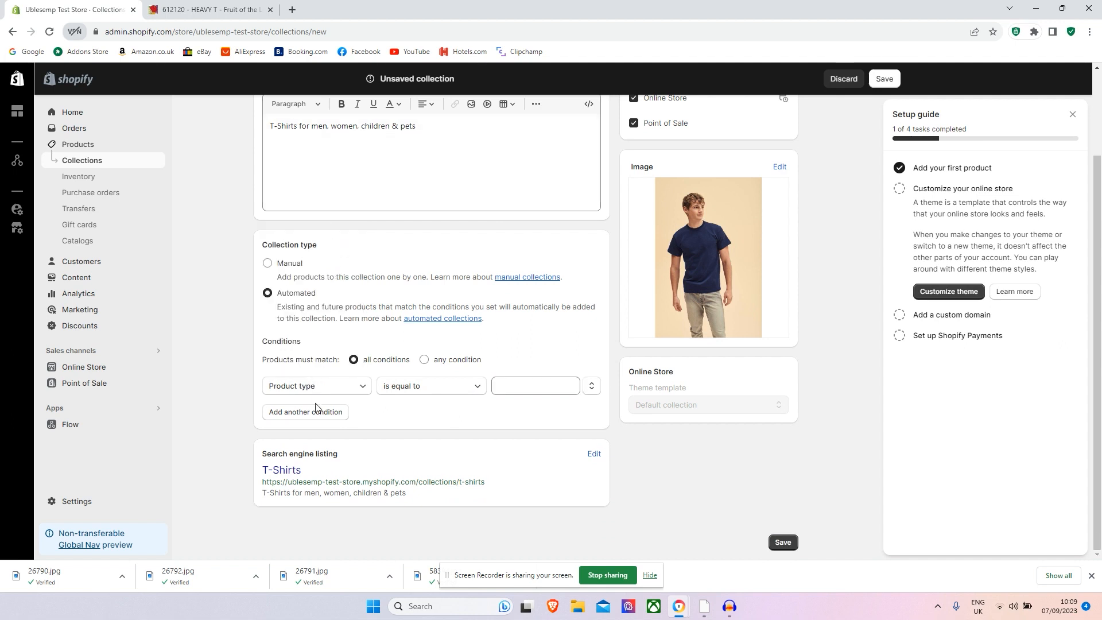
pyautogui.click(500, 389)
pyautogui.click(514, 409)
# - Set the collection's search engine page title to "Quality T-Shirts From Test Store By Ublesemp Northern Ireland"
pyautogui.click(594, 455)
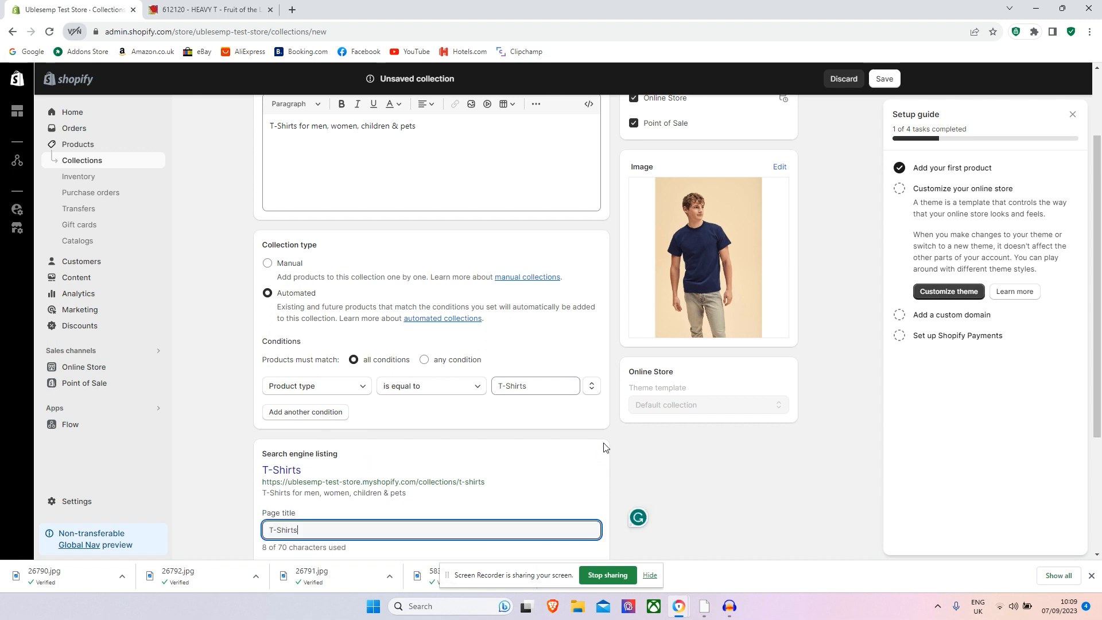
pyautogui.scroll(-3, 603, 447)
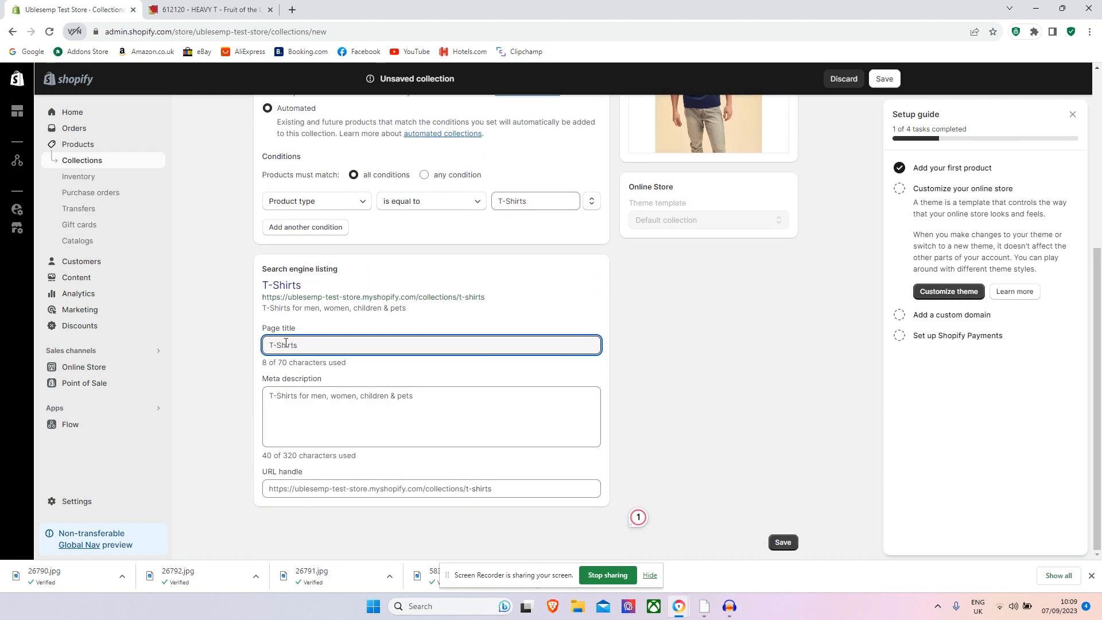
pyautogui.write('Quality')
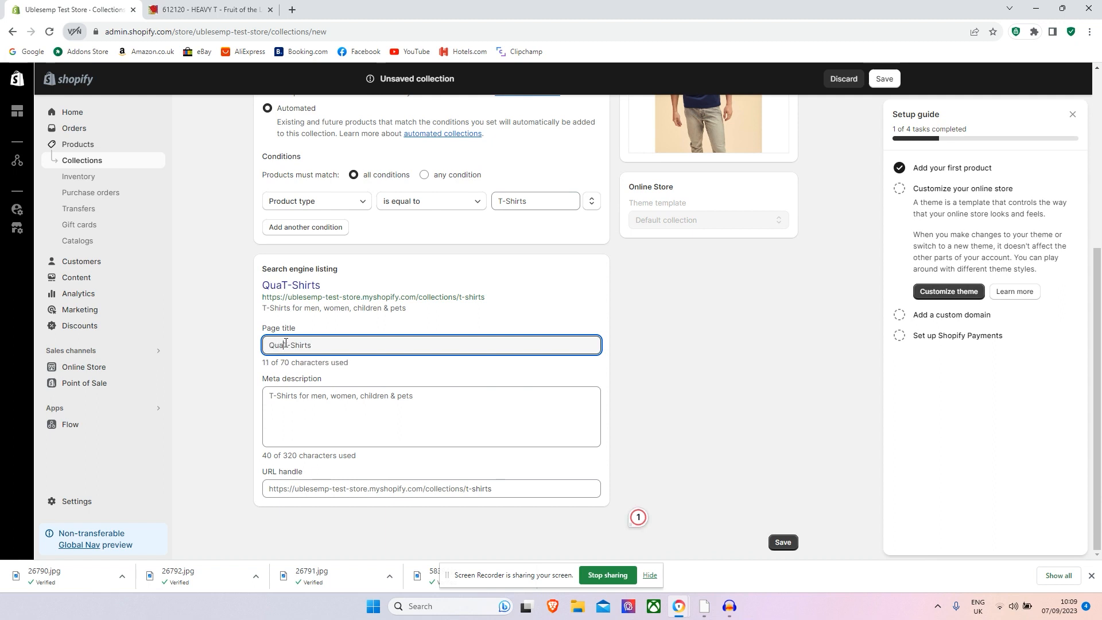
pyautogui.write(' T-Shirts ')
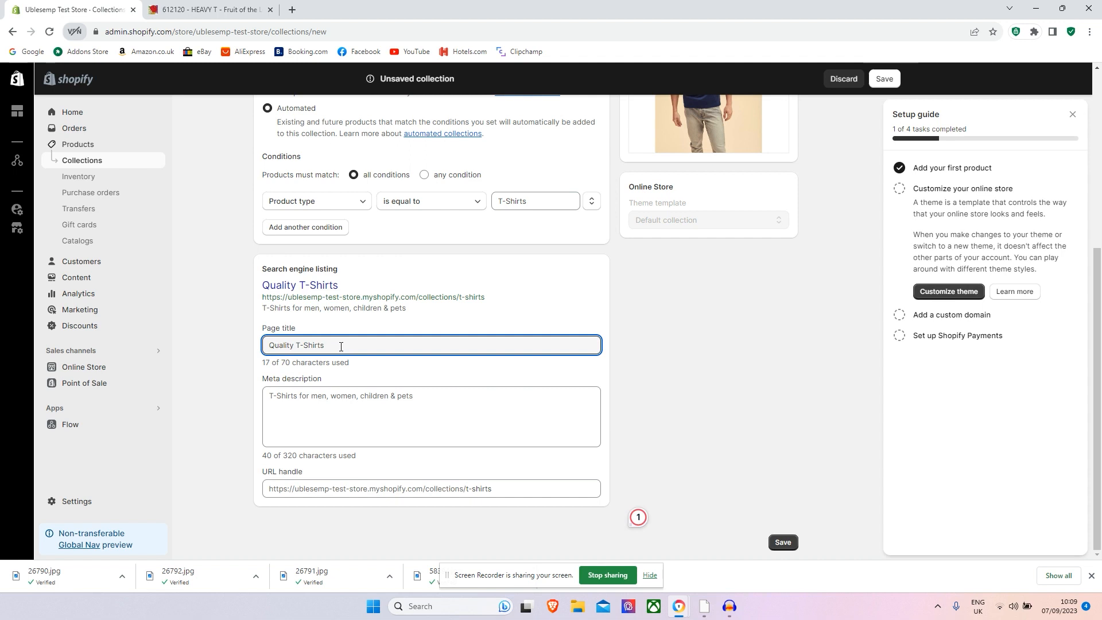
pyautogui.write('From')
pyautogui.press('BackSpace')
pyautogui.press('BackSpace')
pyautogui.write('est Store ')
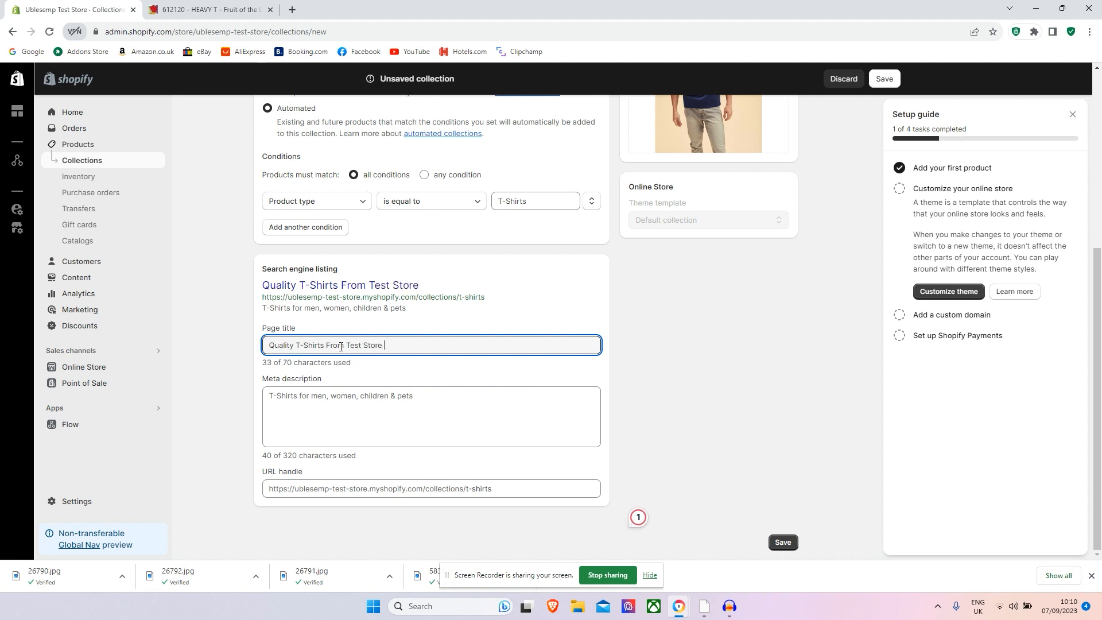
pyautogui.write('By Ubles')
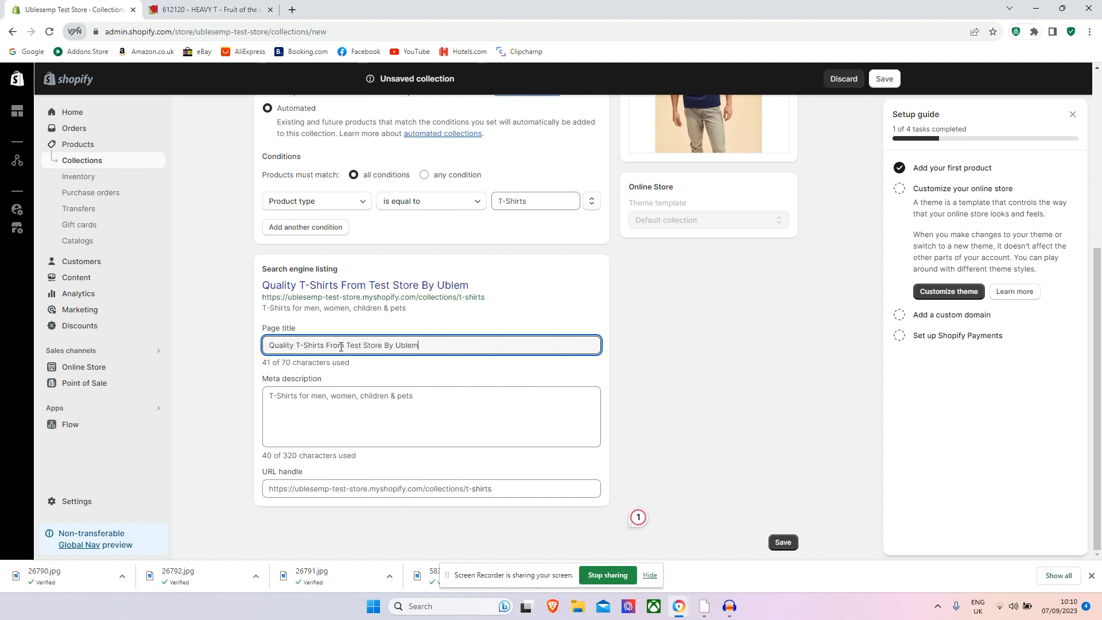
pyautogui.write('emp')
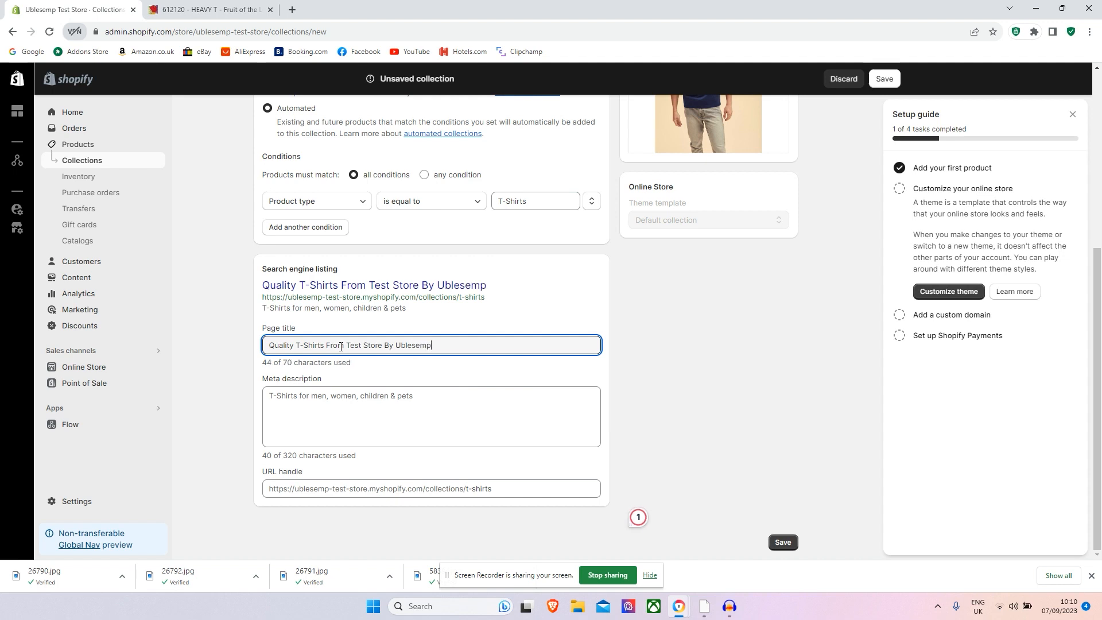
pyautogui.write(' Northern Ireland')
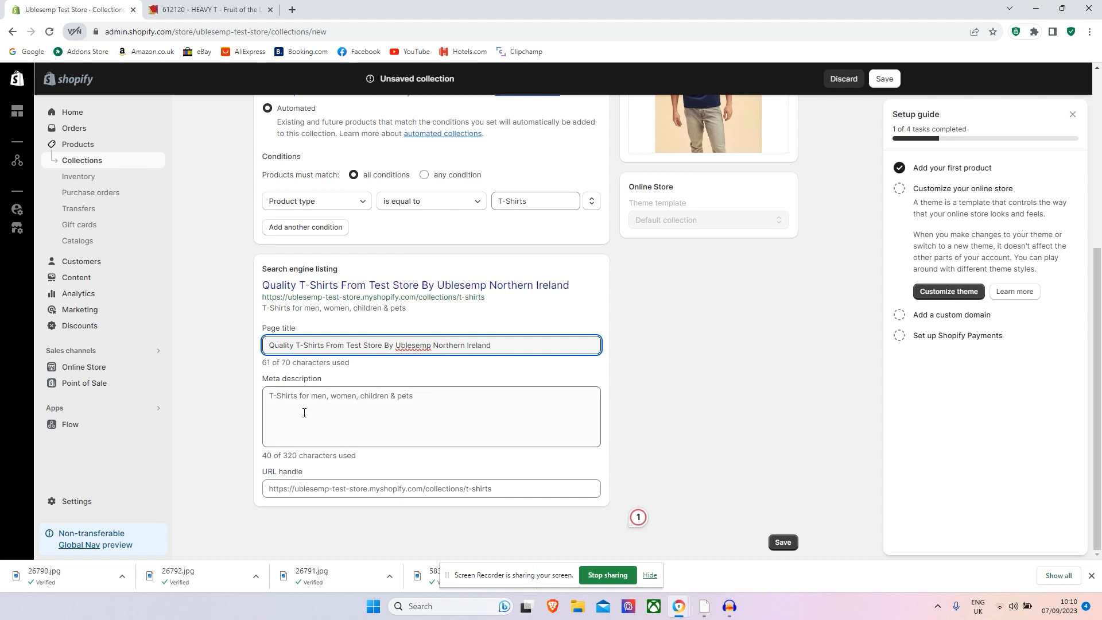
# - Check the meta description against the collection description, then save the T-Shirts collection
pyautogui.click(349, 397)
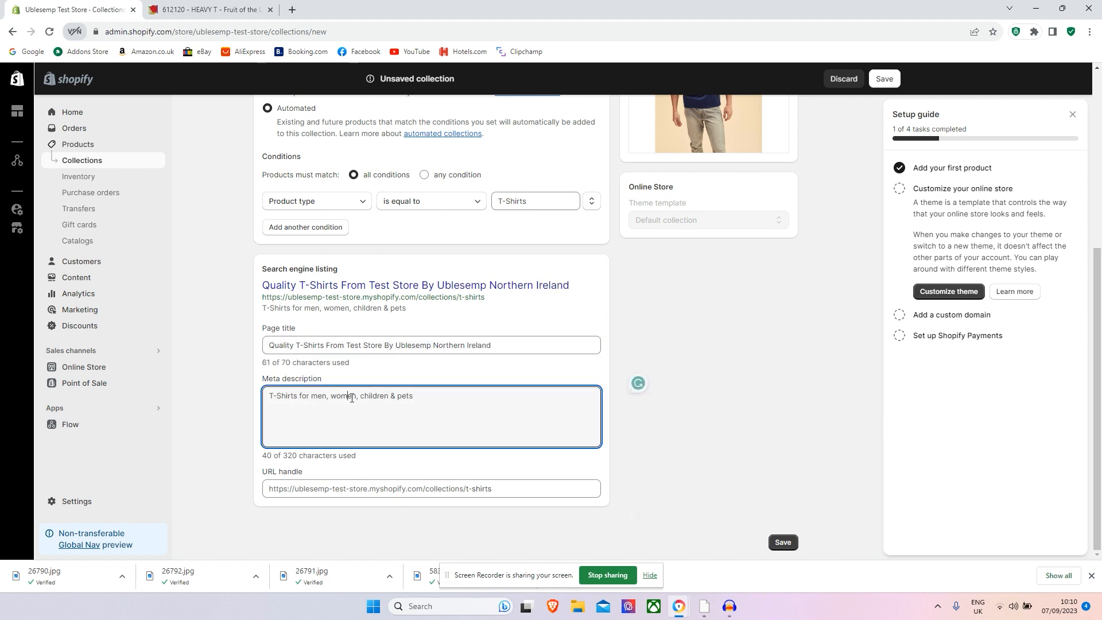
pyautogui.scroll(5, 272, 167)
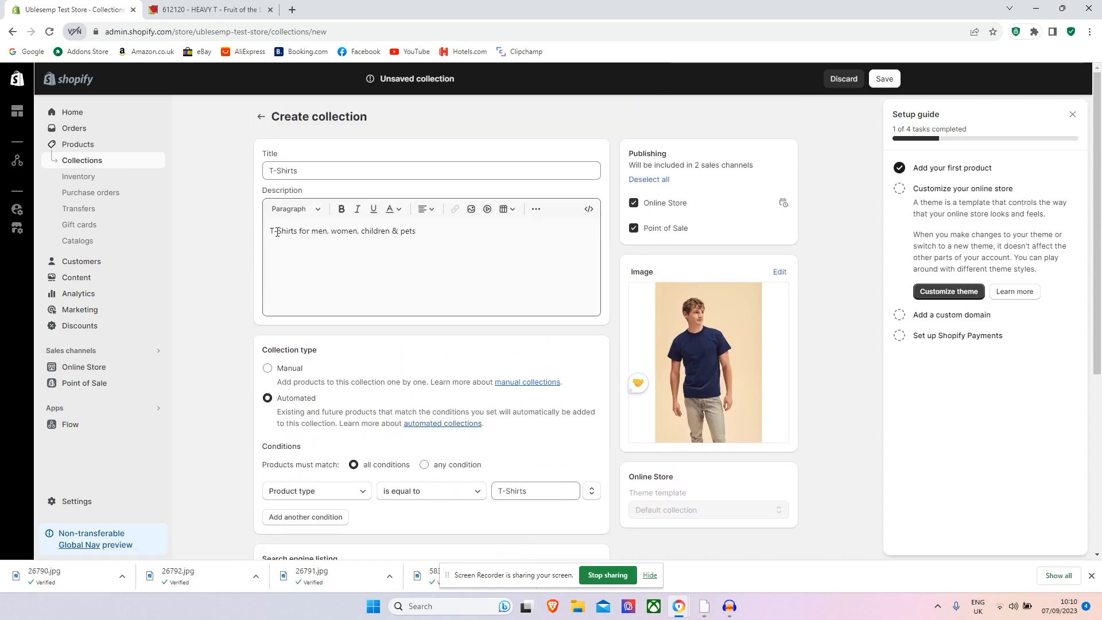
pyautogui.scroll(-5, 423, 253)
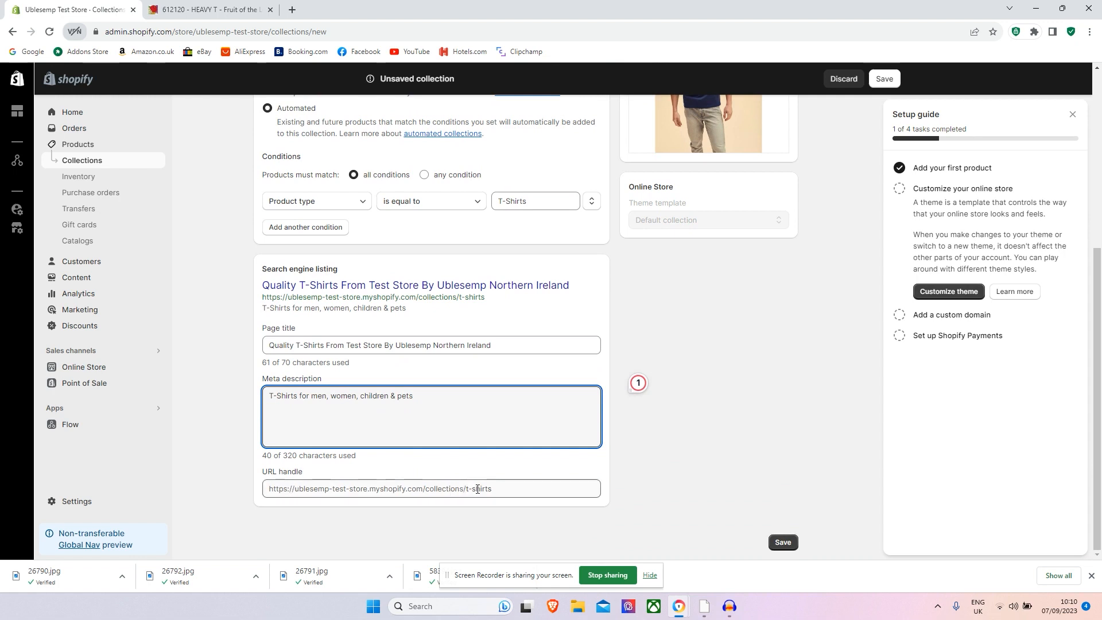
pyautogui.click(784, 542)
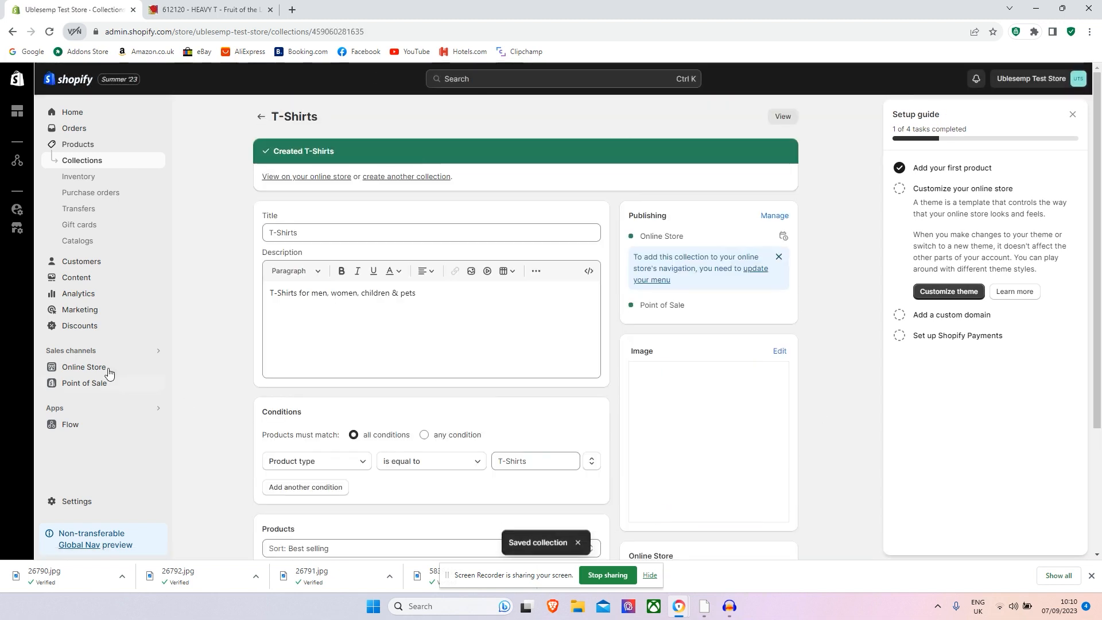
# - View the live online store and open the HEAVY T page from its featured products
pyautogui.click(64, 364)
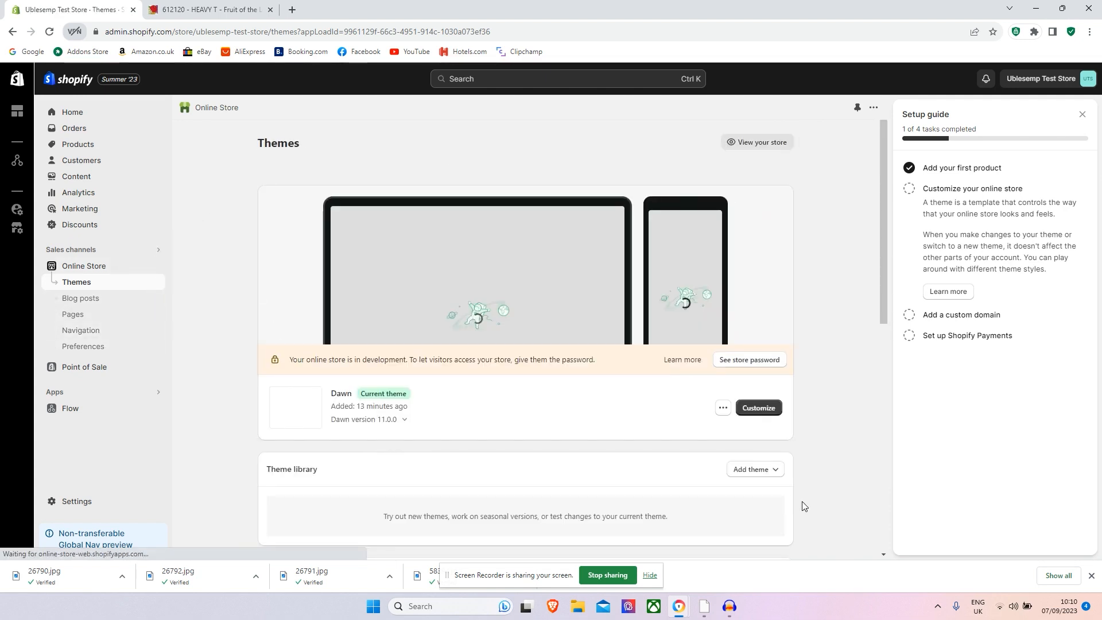
pyautogui.click(753, 144)
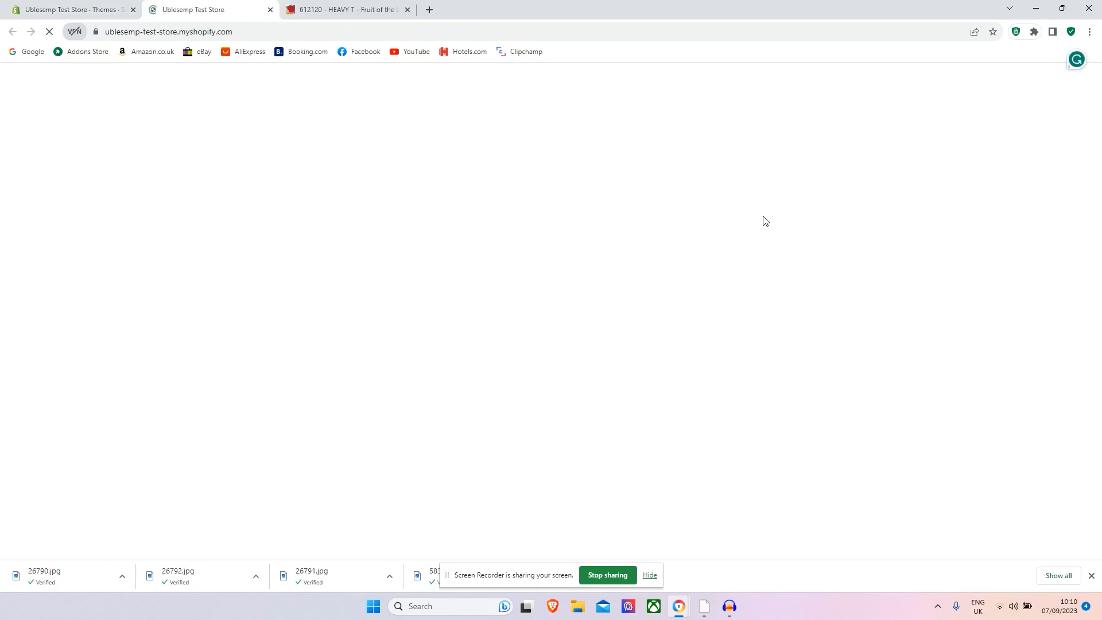
pyautogui.scroll(-8, 654, 263)
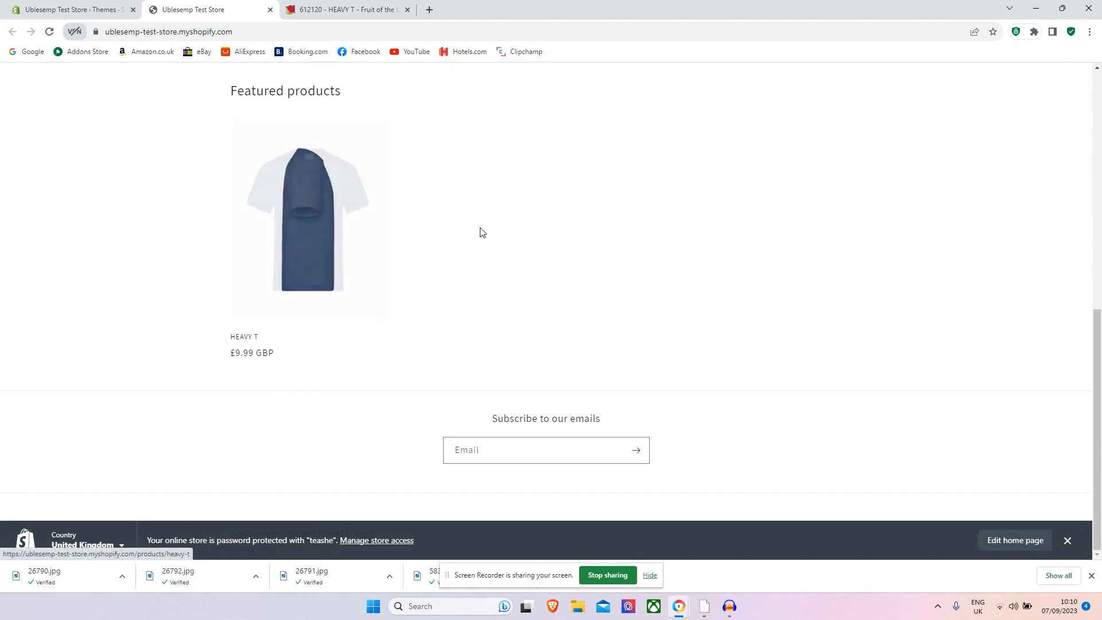
pyautogui.click(325, 221)
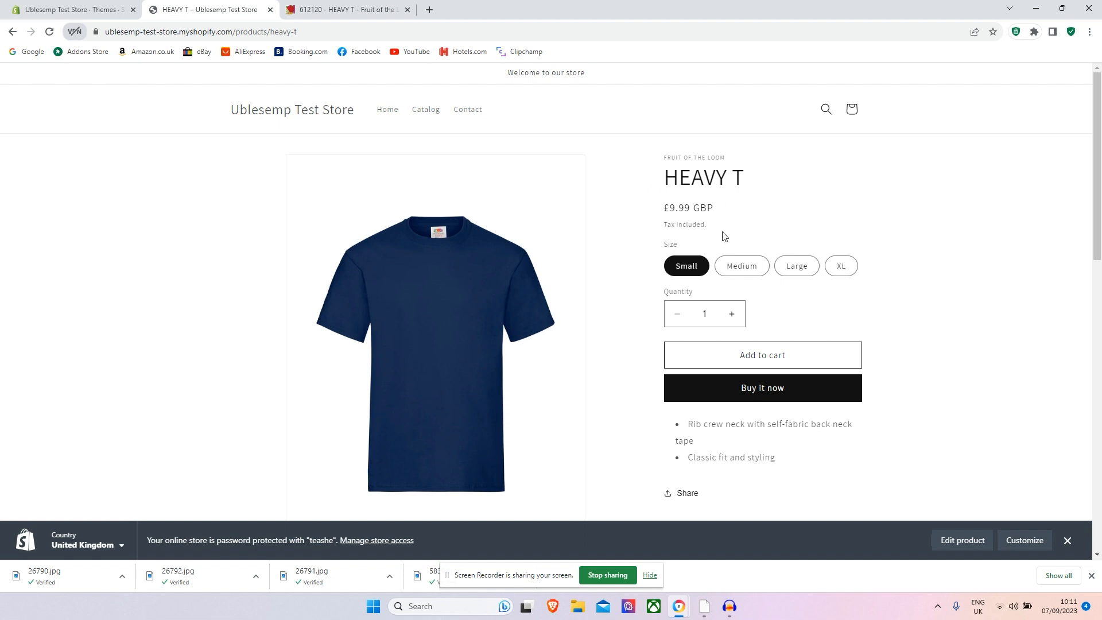
# - Choose size Large with a quantity of 4 for the HEAVY T and add it to the cart
pyautogui.click(749, 263)
pyautogui.click(797, 266)
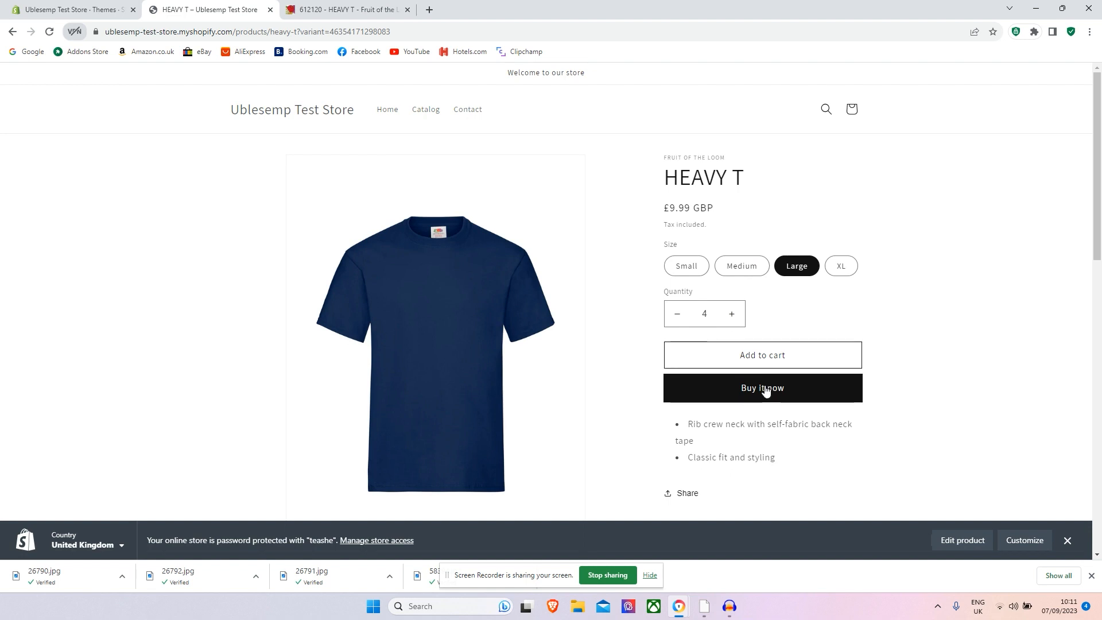
pyautogui.click(769, 357)
pyautogui.moveTo(1099, 189); pyautogui.dragTo(1101, 274)
pyautogui.click(852, 78)
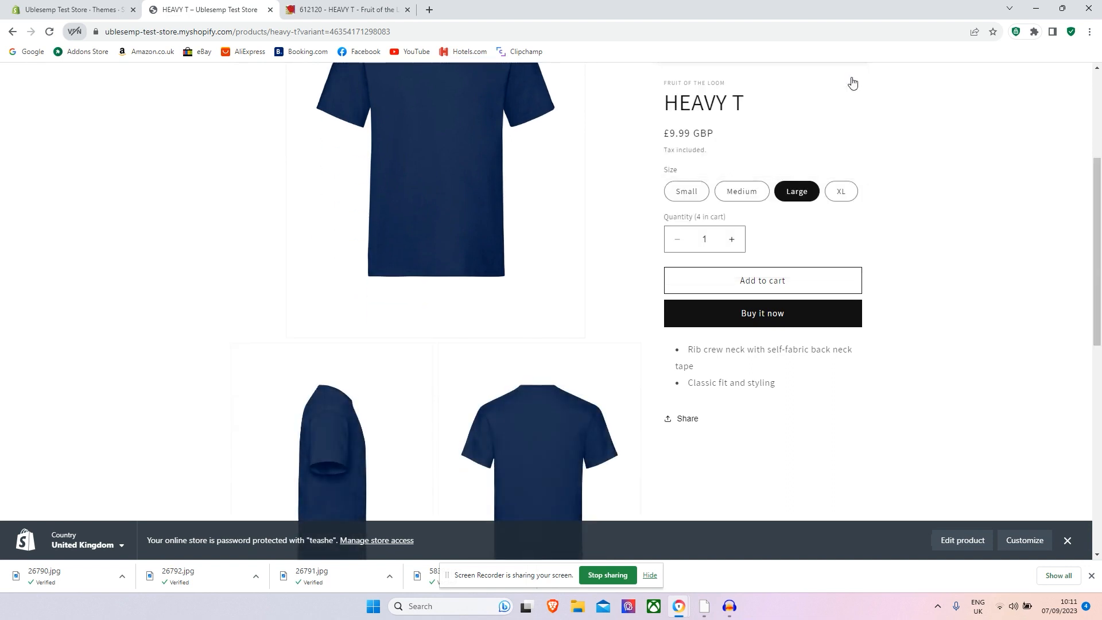
# - Examine the HEAVY T storefront page, enlarging the front and side photos and checking the rest of the page
pyautogui.scroll(-2, 965, 370)
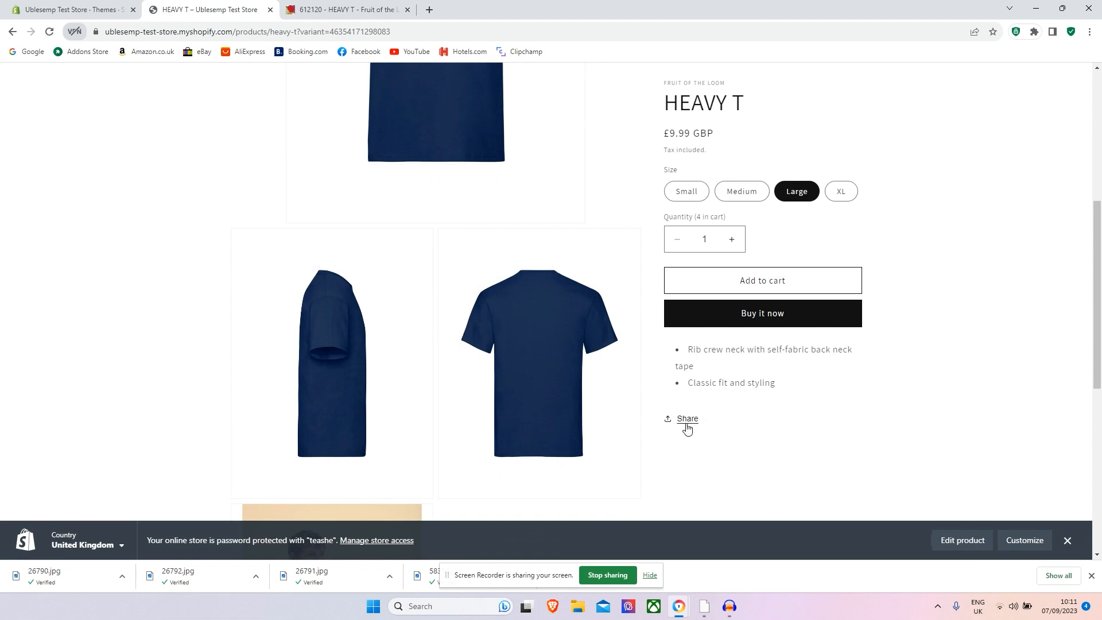
pyautogui.scroll(1, 690, 435)
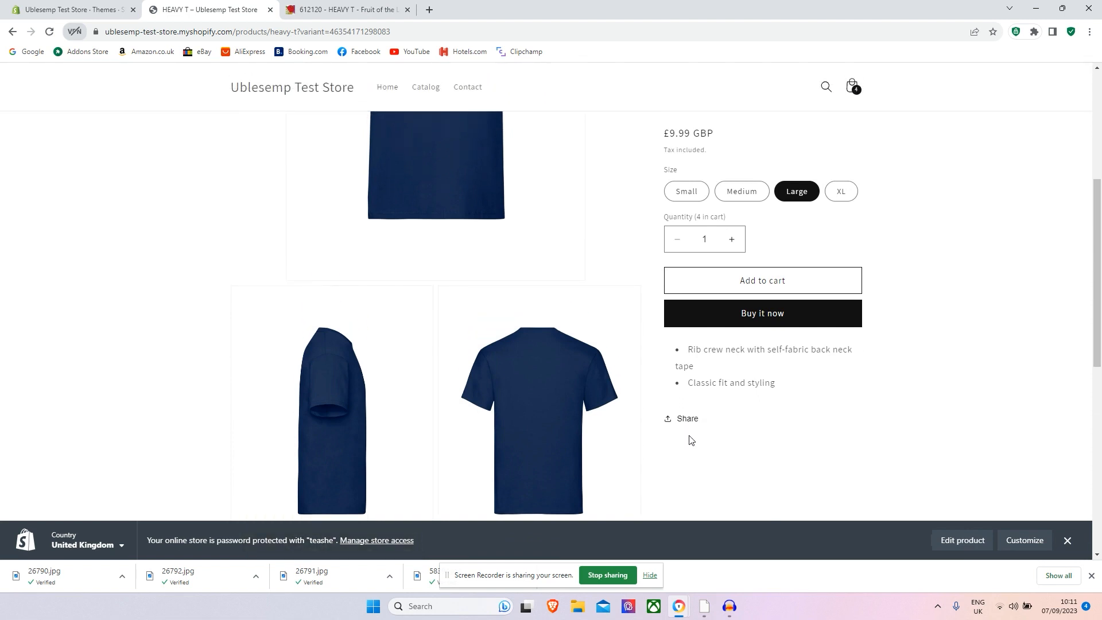
pyautogui.scroll(4, 683, 439)
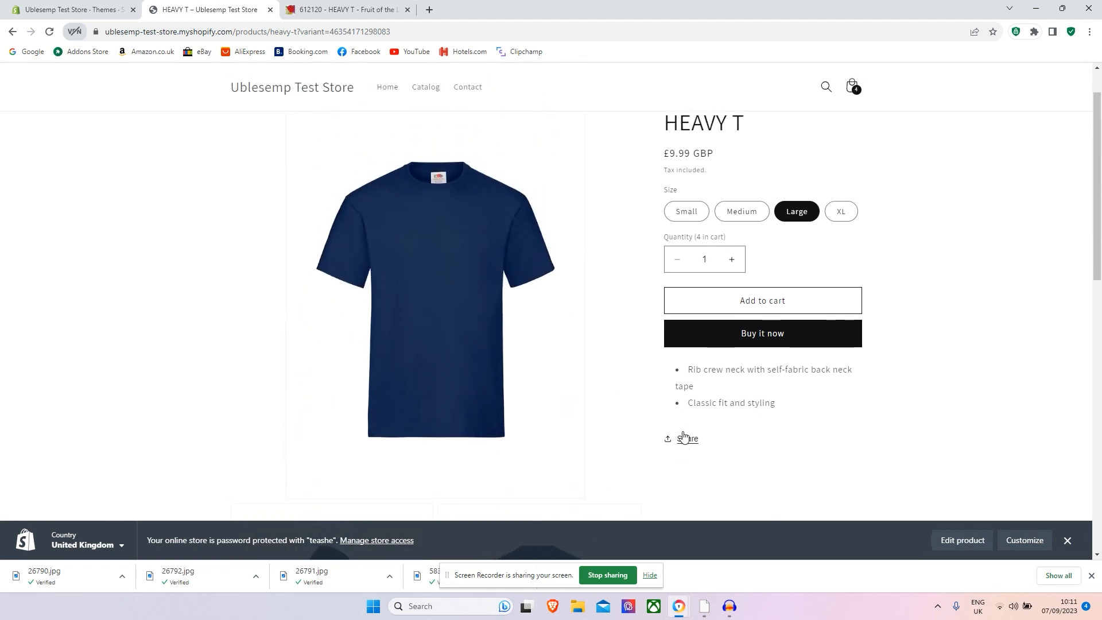
pyautogui.click(421, 313)
pyautogui.scroll(-5, 435, 298)
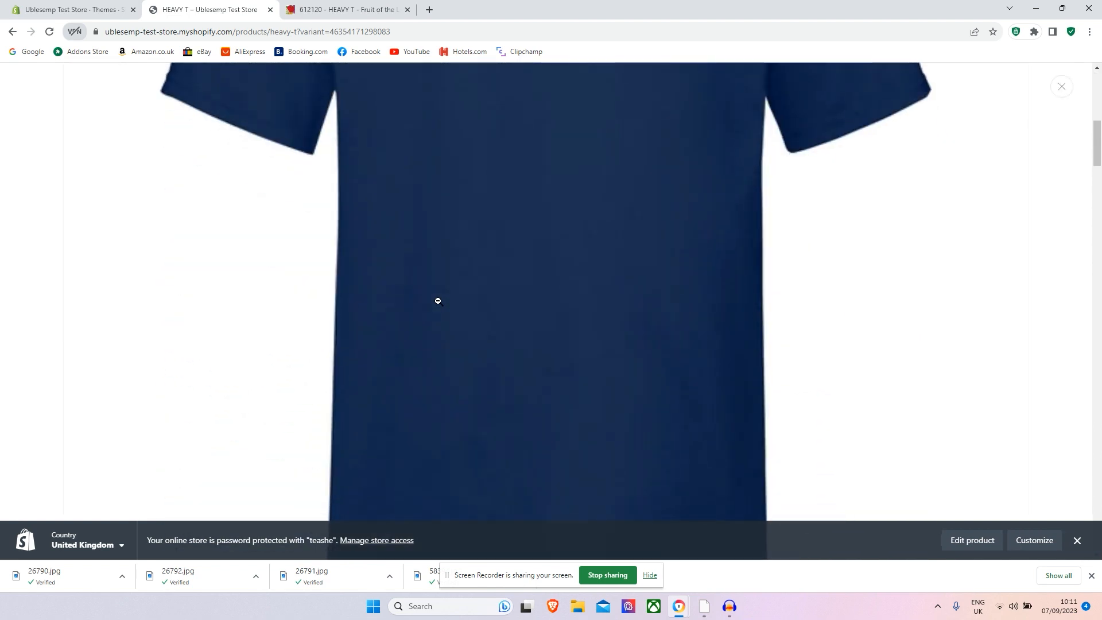
pyautogui.click(438, 301)
pyautogui.scroll(-5, 306, 329)
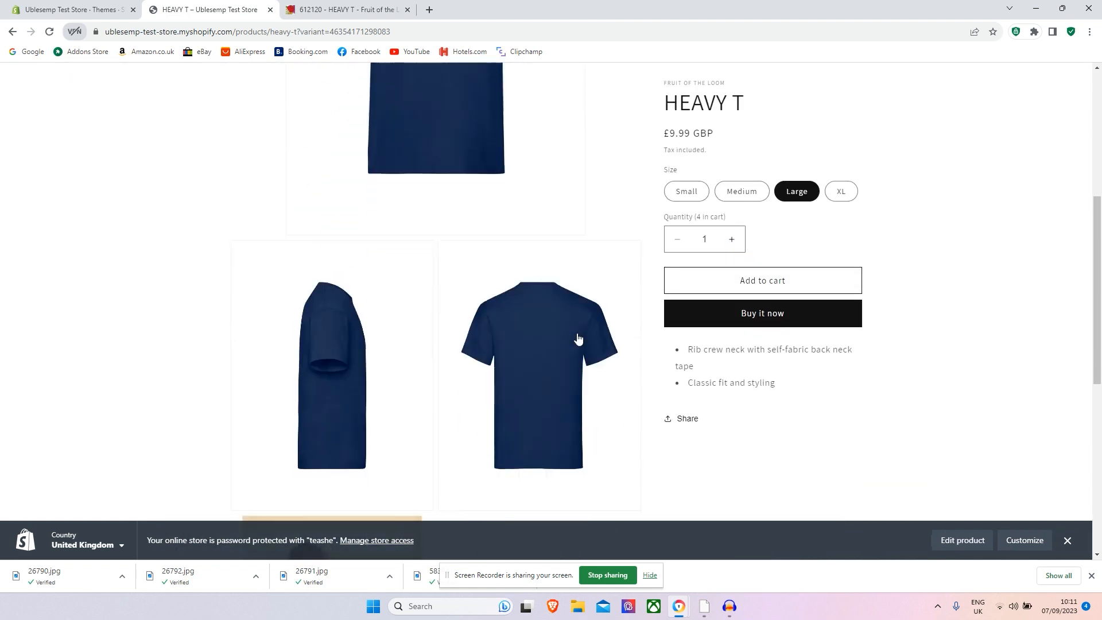
pyautogui.click(306, 329)
pyautogui.scroll(-5, 588, 385)
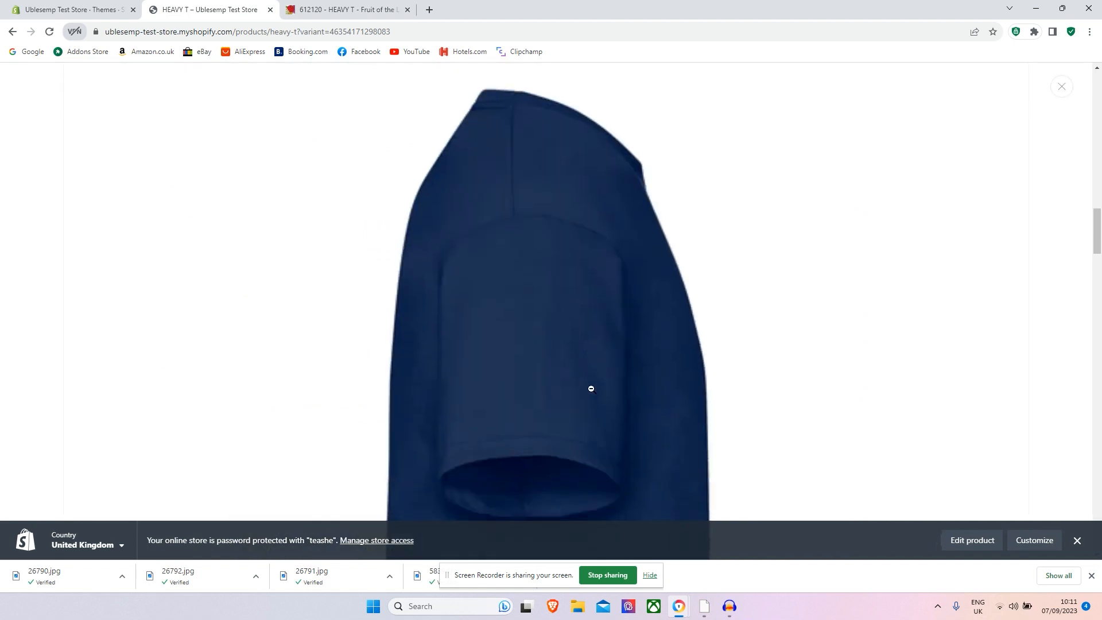
pyautogui.click(592, 389)
pyautogui.scroll(-5, 556, 396)
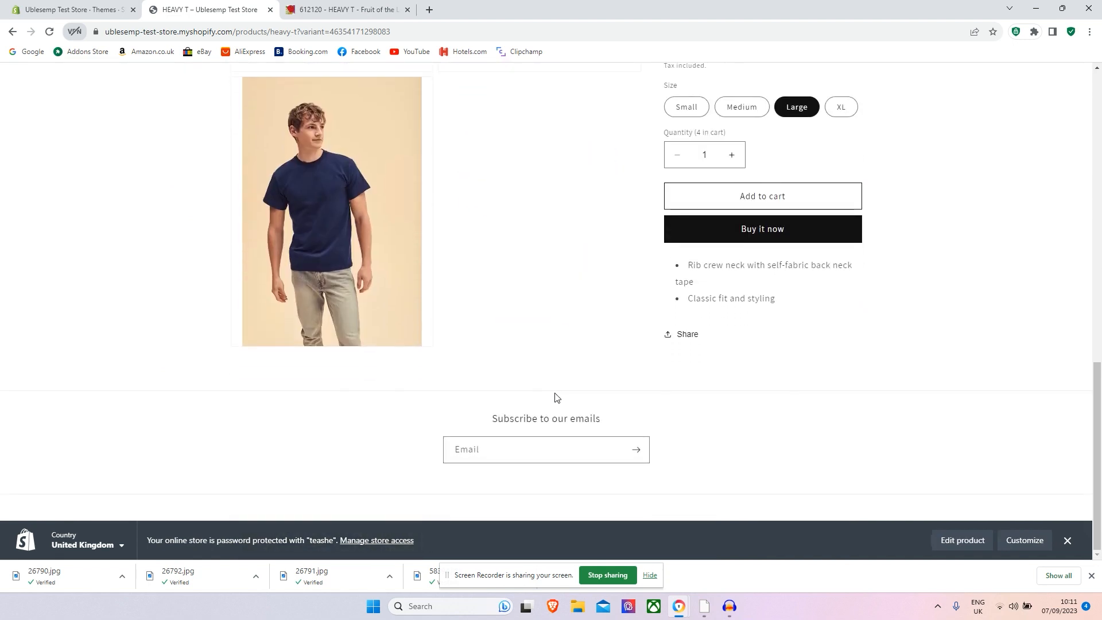
pyautogui.scroll(10, 608, 333)
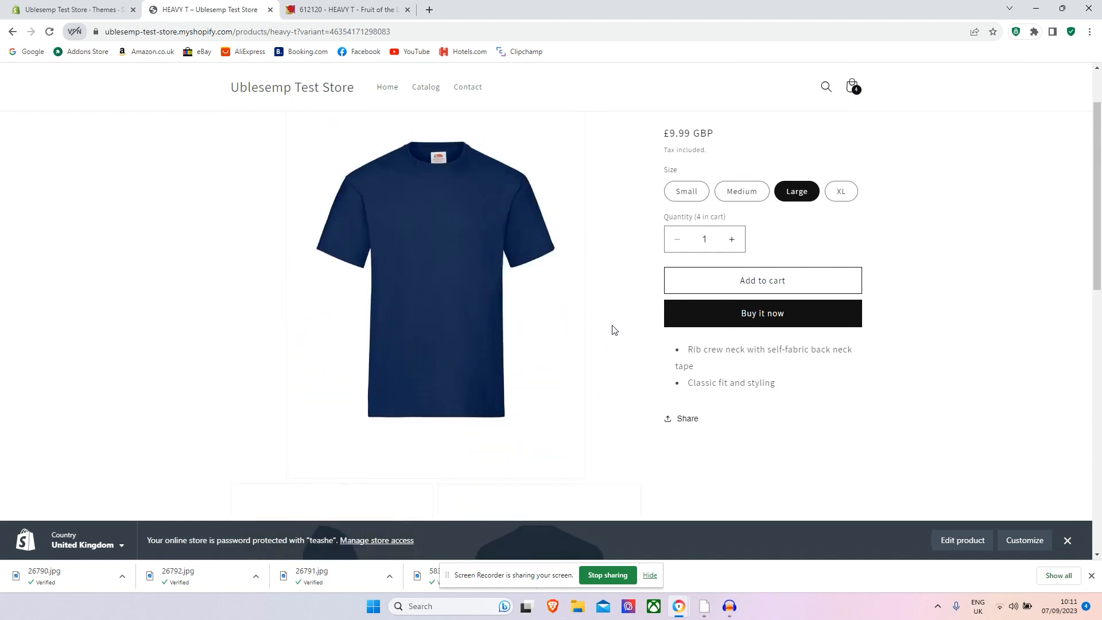